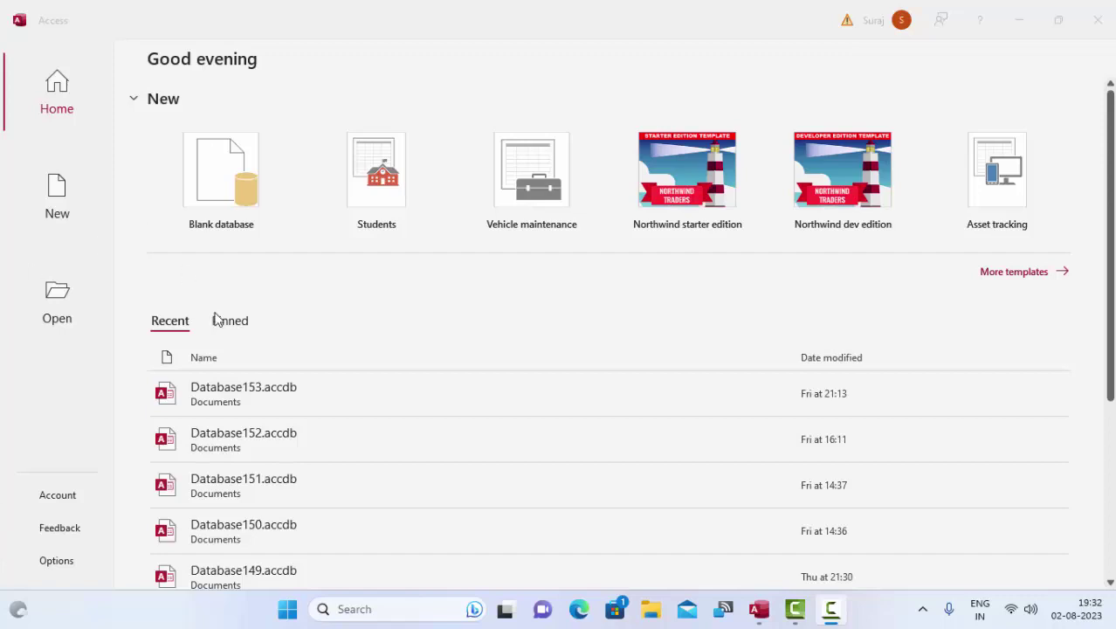
Step: Create a new blank Access database named Database155.accdb
click(418, 330)
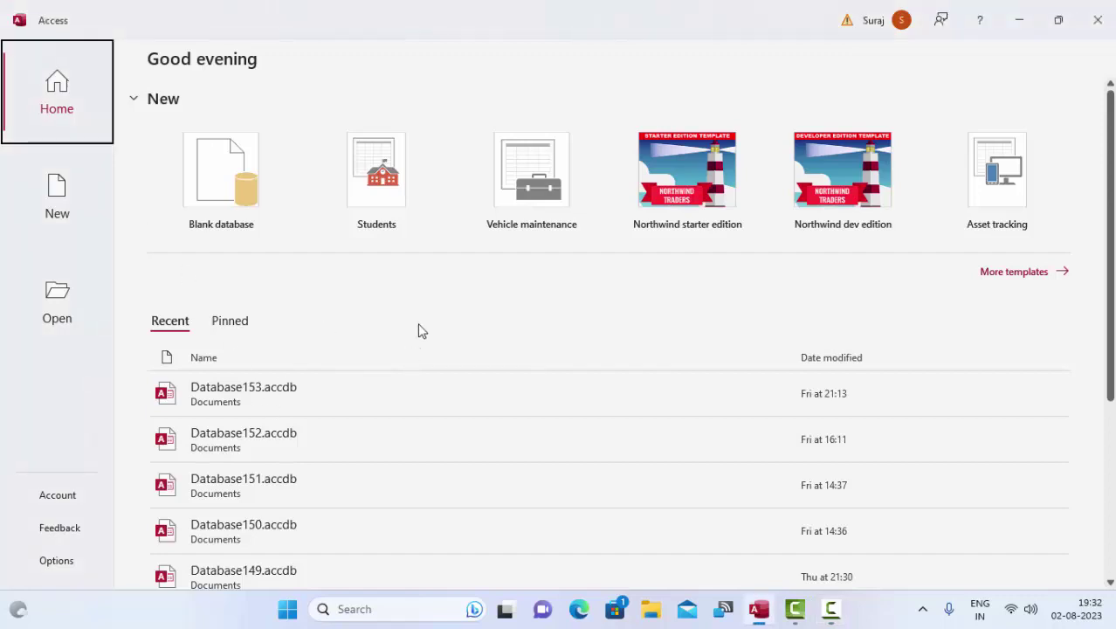
click(231, 192)
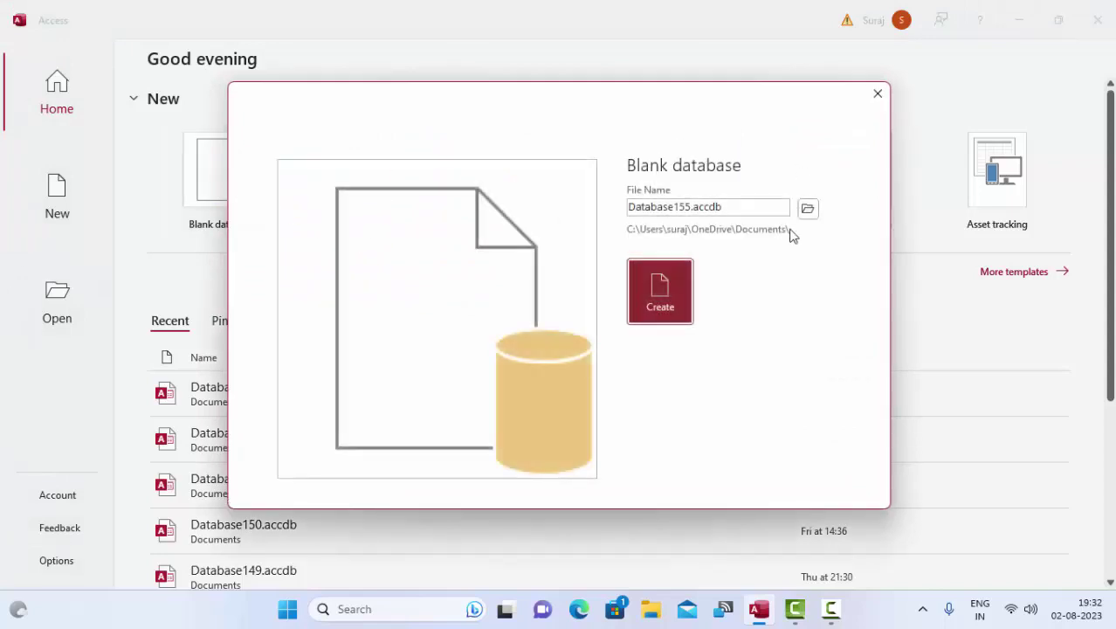
click(663, 301)
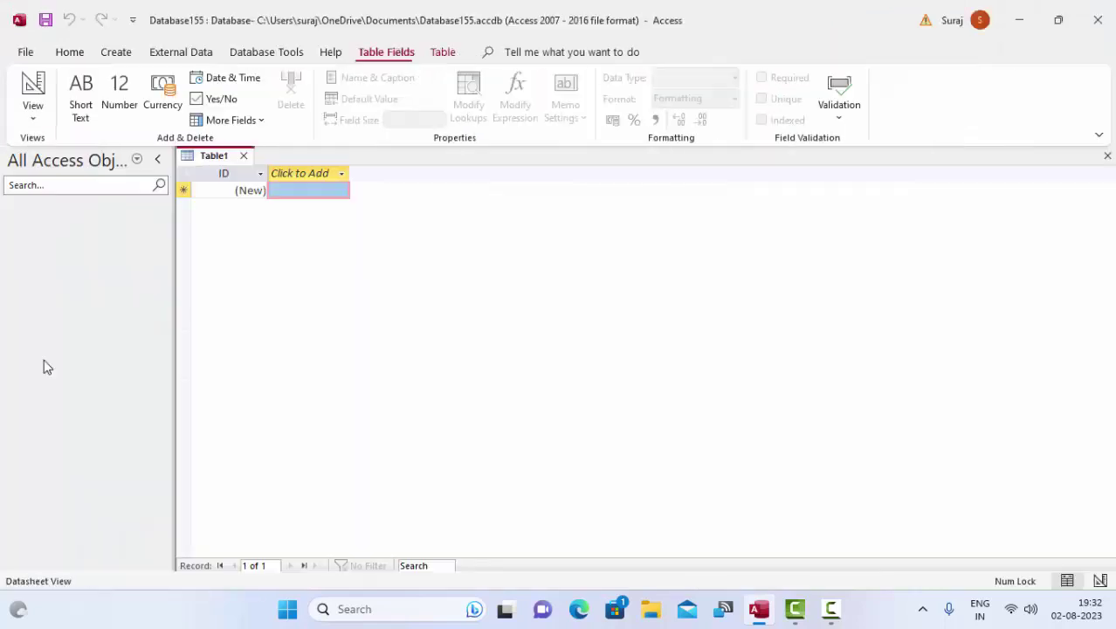
Step: Save Table1 under its default name and switch it to Design view
click(32, 111)
click(54, 187)
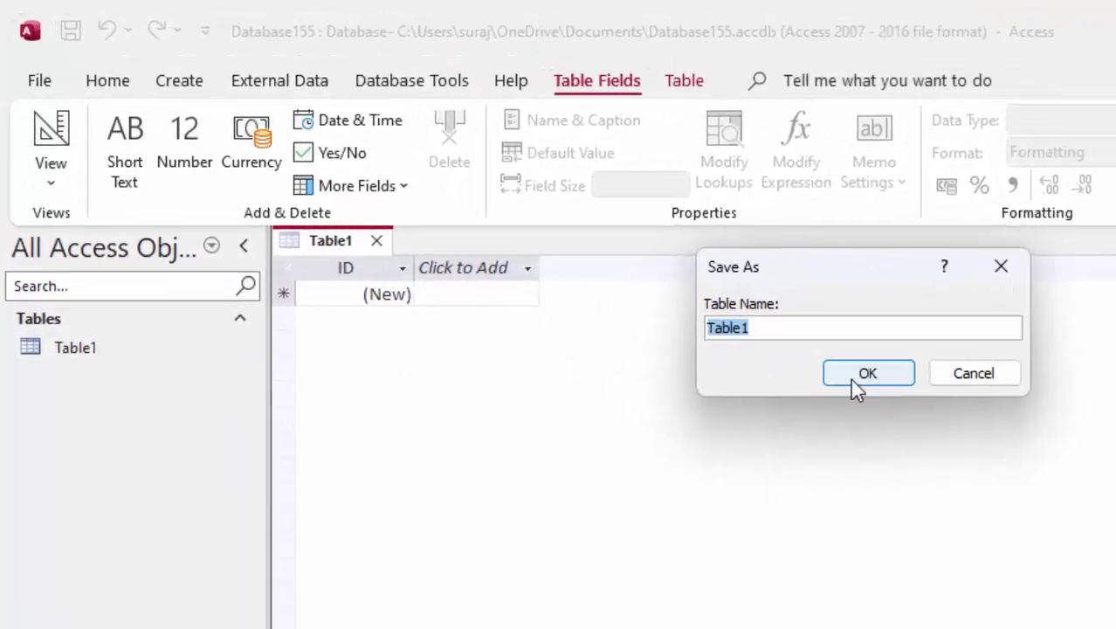
click(559, 247)
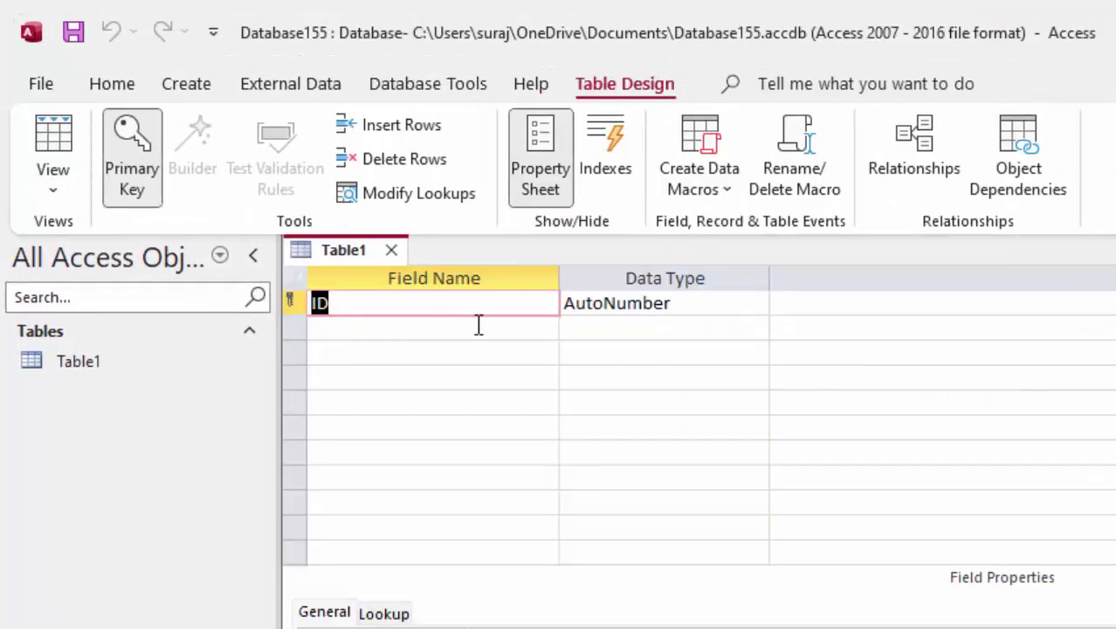
Step: Try setting the ID field's data type to Calculated, then dismiss the refusal error
click(690, 303)
click(757, 303)
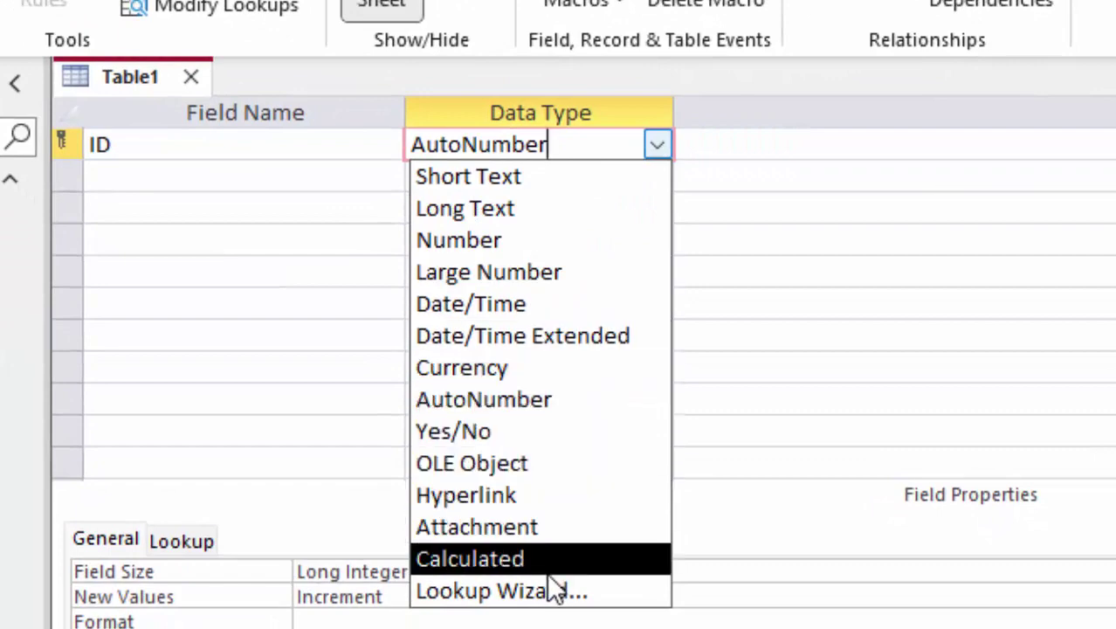
click(494, 561)
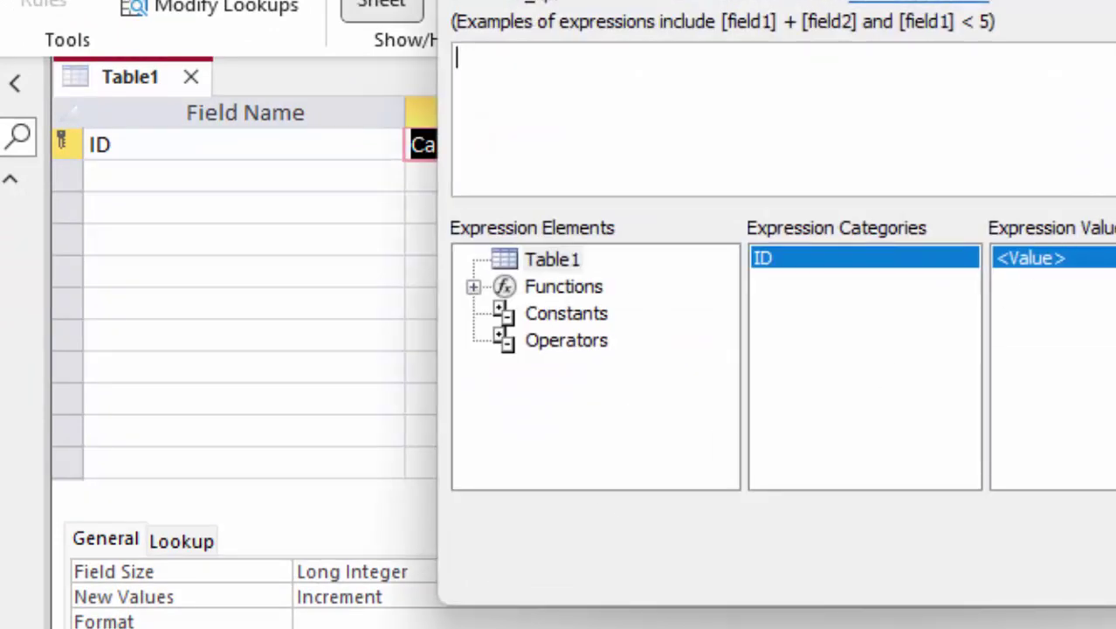
key(Return)
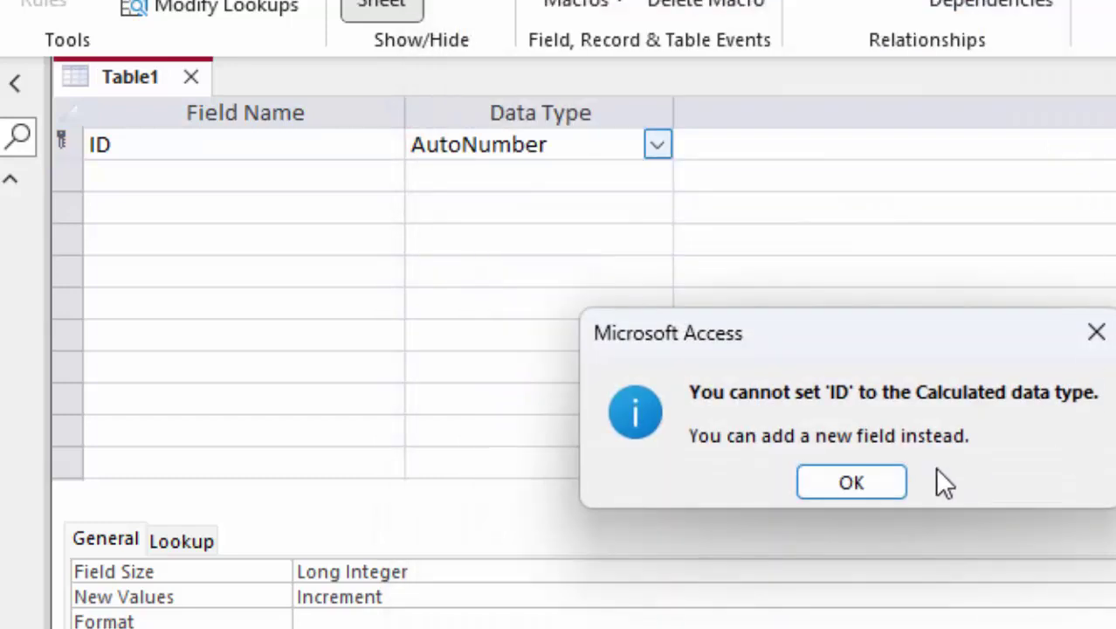
click(874, 476)
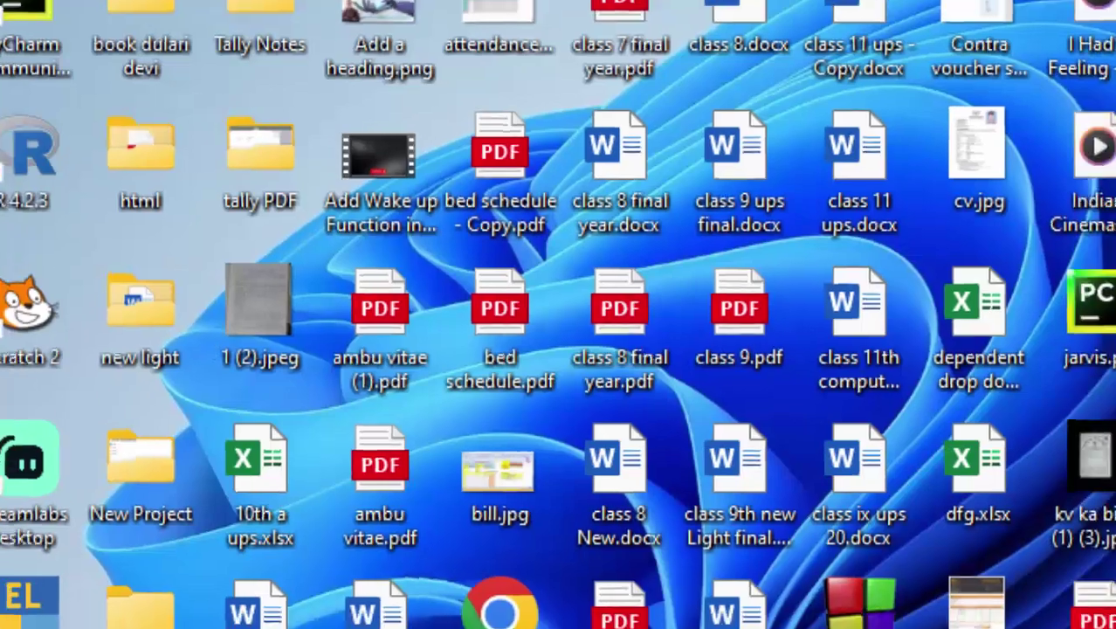
Step: Launch Microsoft Office Access 2007 by searching 'ac' in the Start menu
key(super)
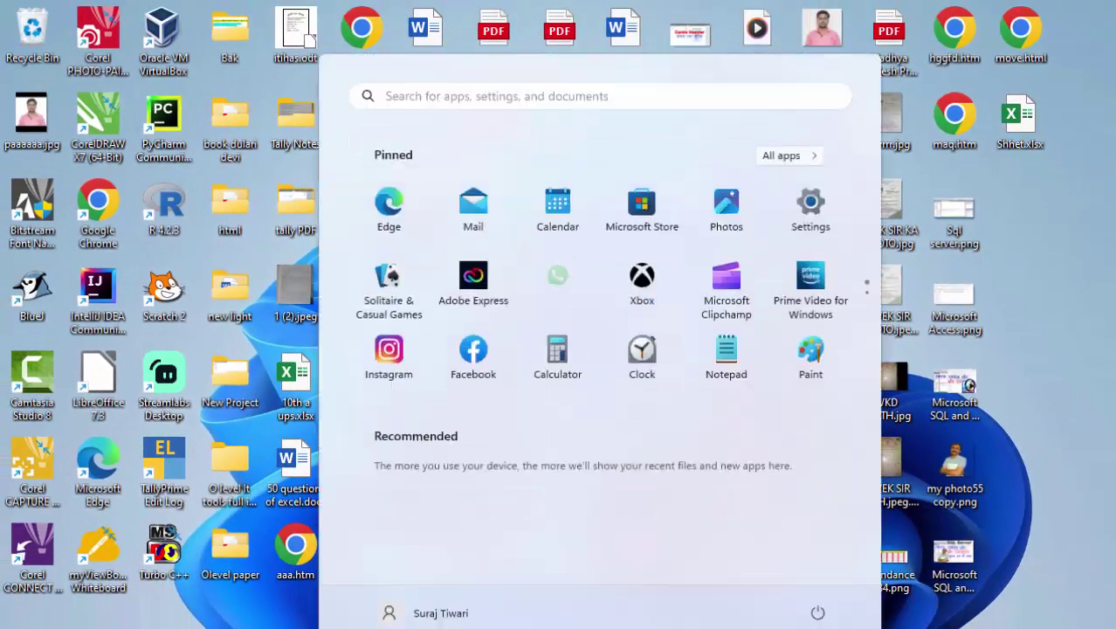
text(ac)
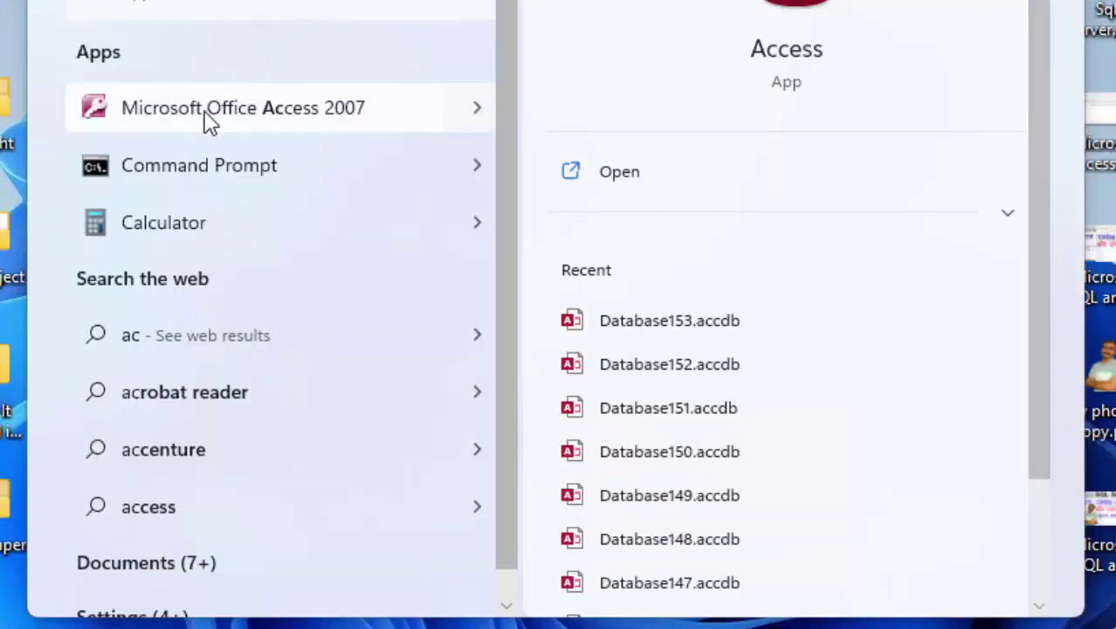
click(205, 120)
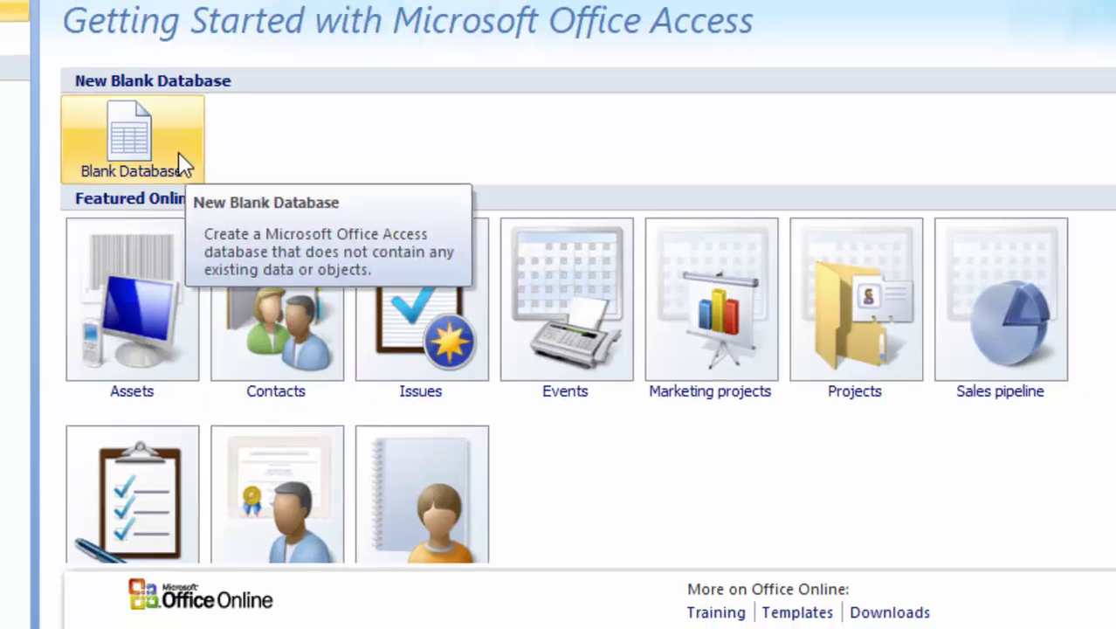
Step: Create blank database Database156 and save Table1 while switching it to Design view
click(202, 170)
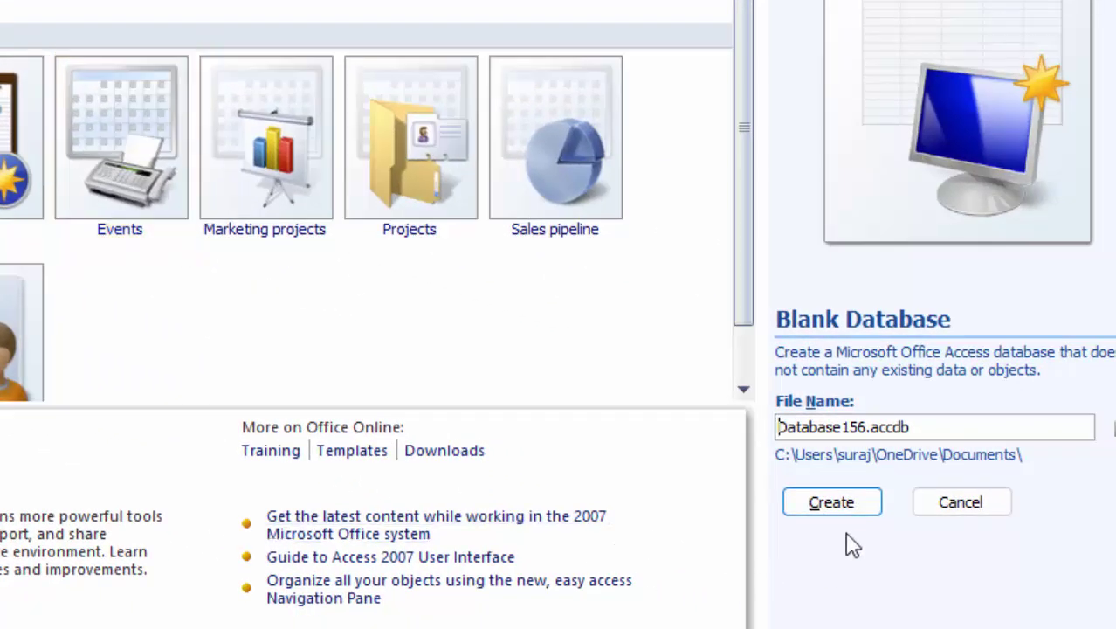
click(852, 516)
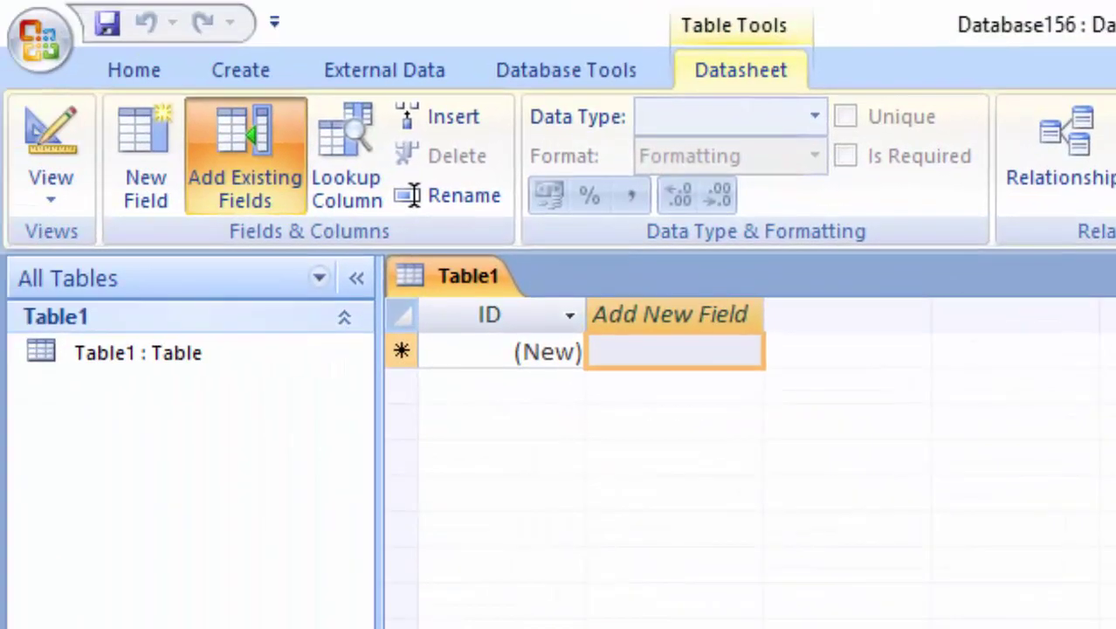
click(40, 184)
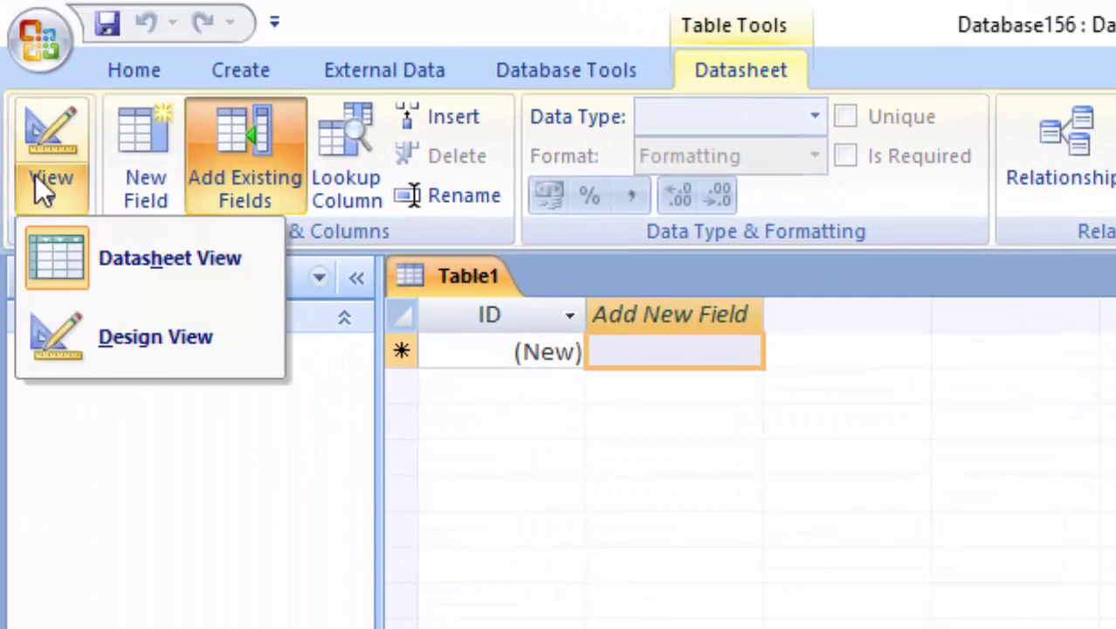
click(98, 341)
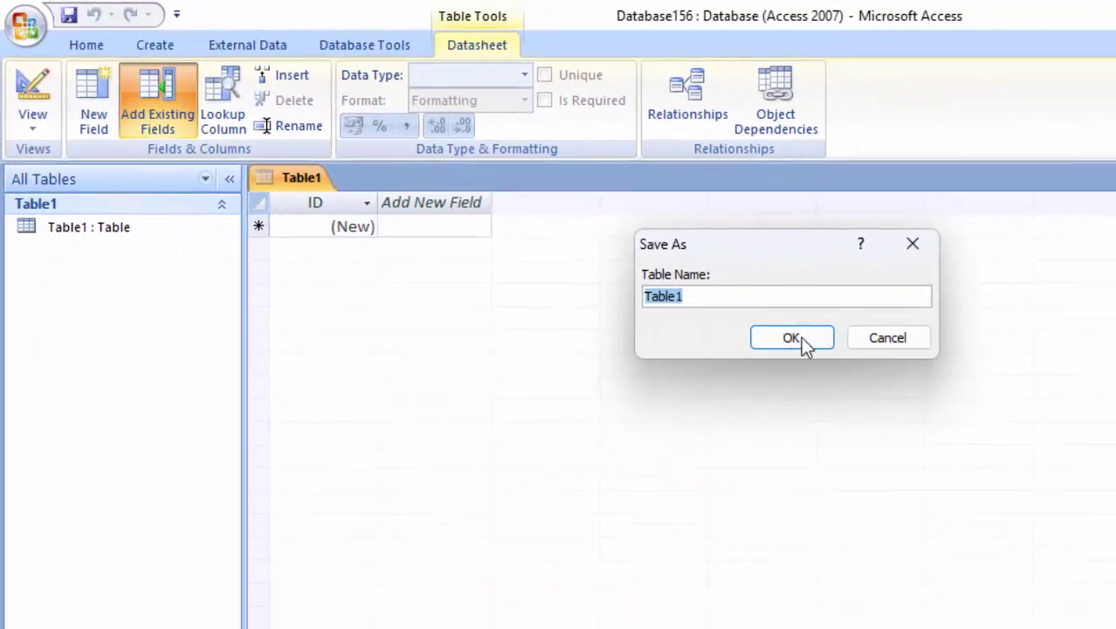
click(797, 336)
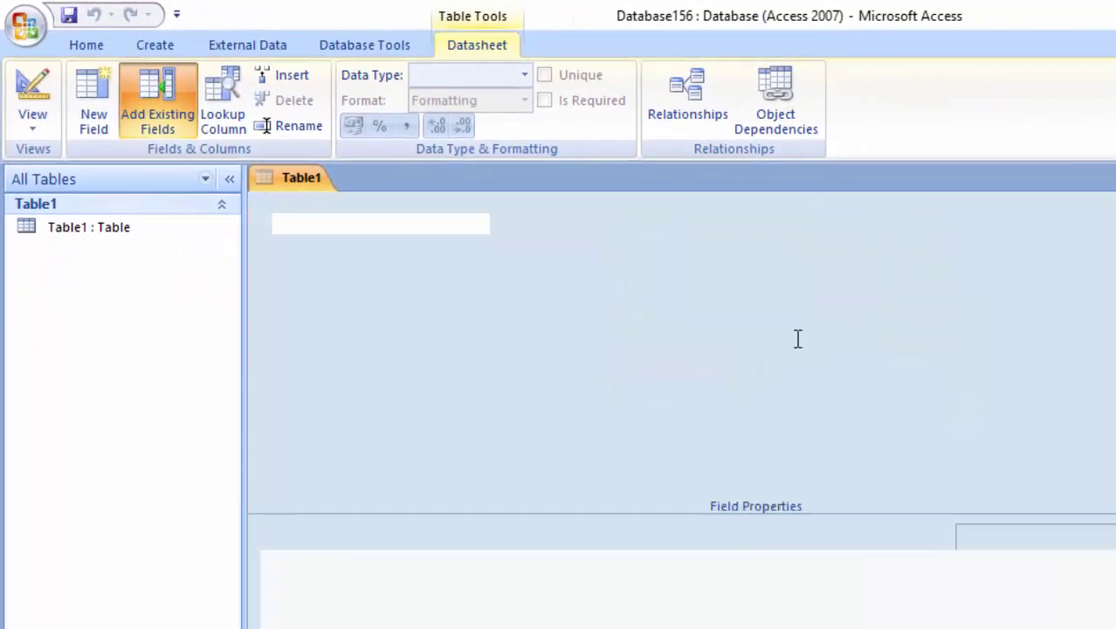
Step: Add the fields Name of Product as Text and Price as Currency
click(445, 251)
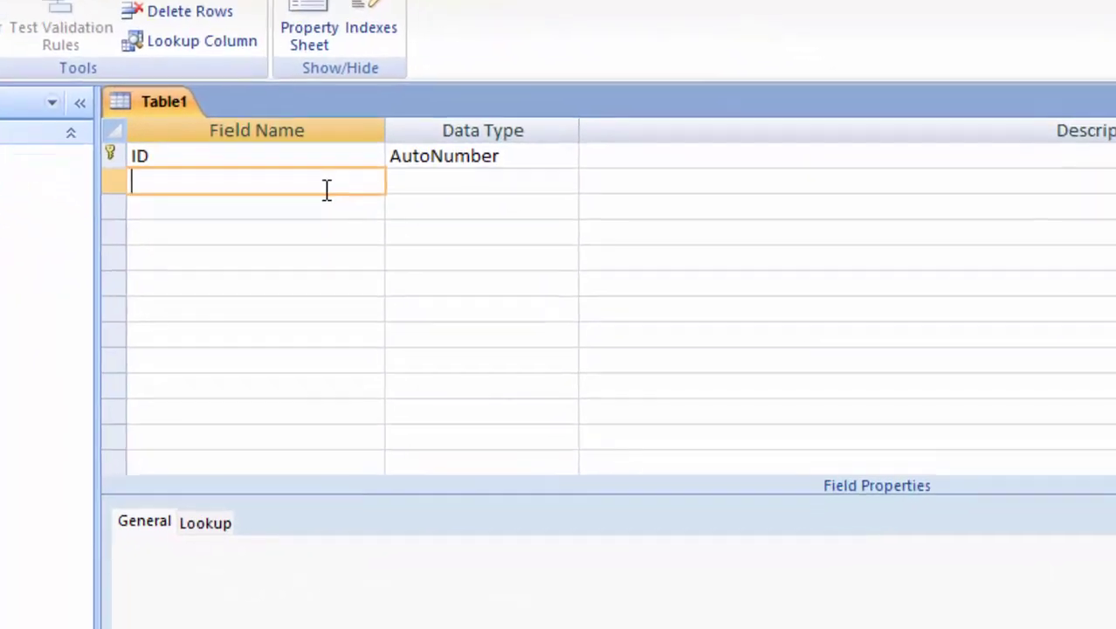
text(Name )
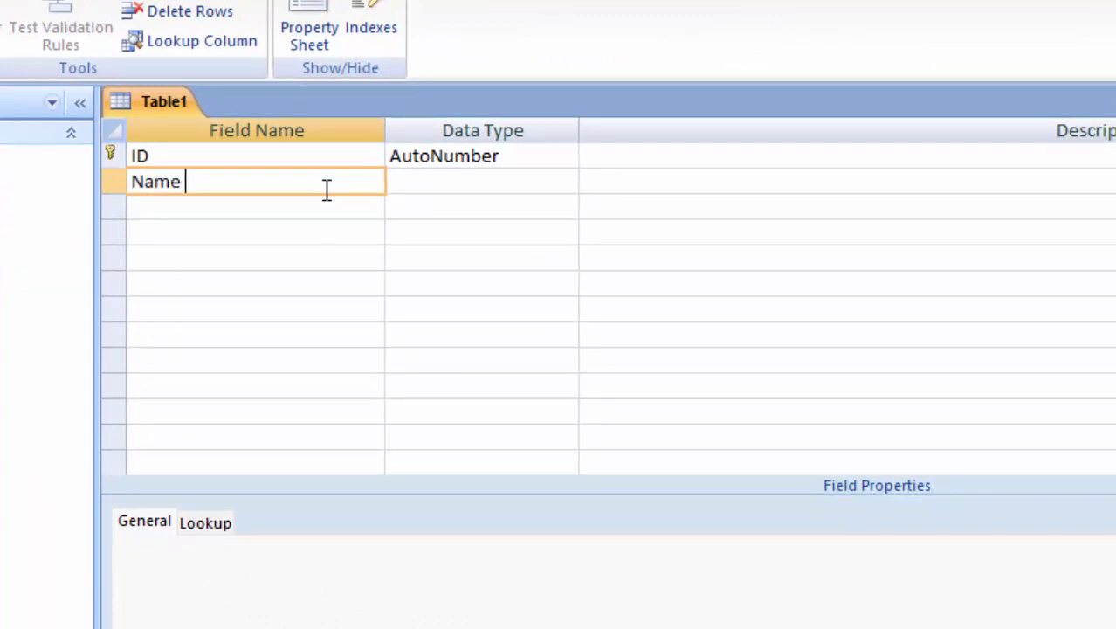
text(of Product)
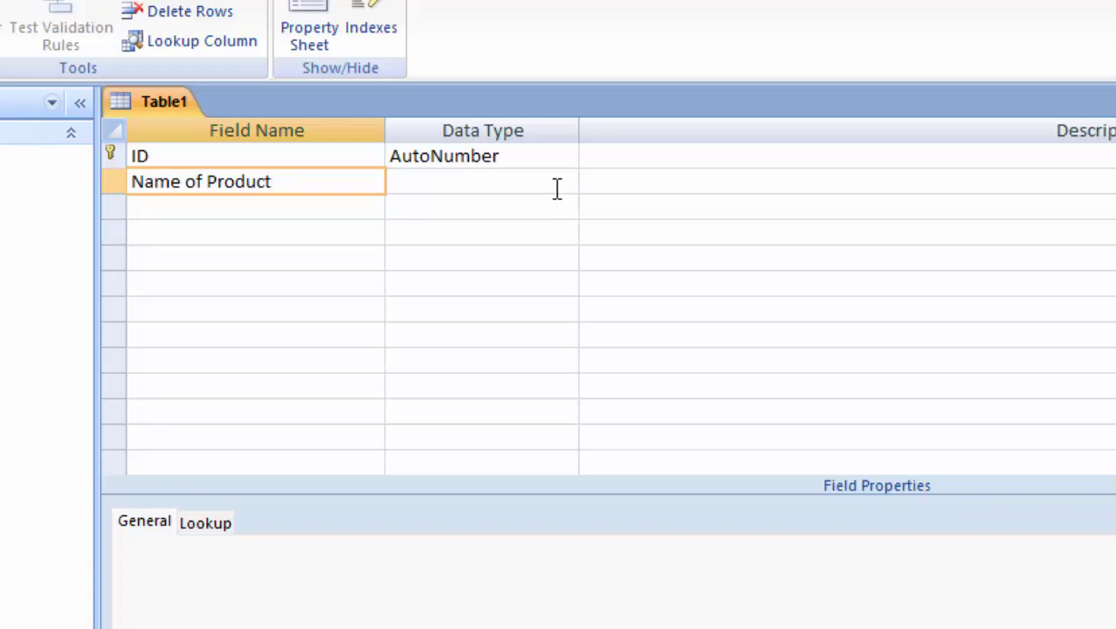
click(556, 189)
click(566, 182)
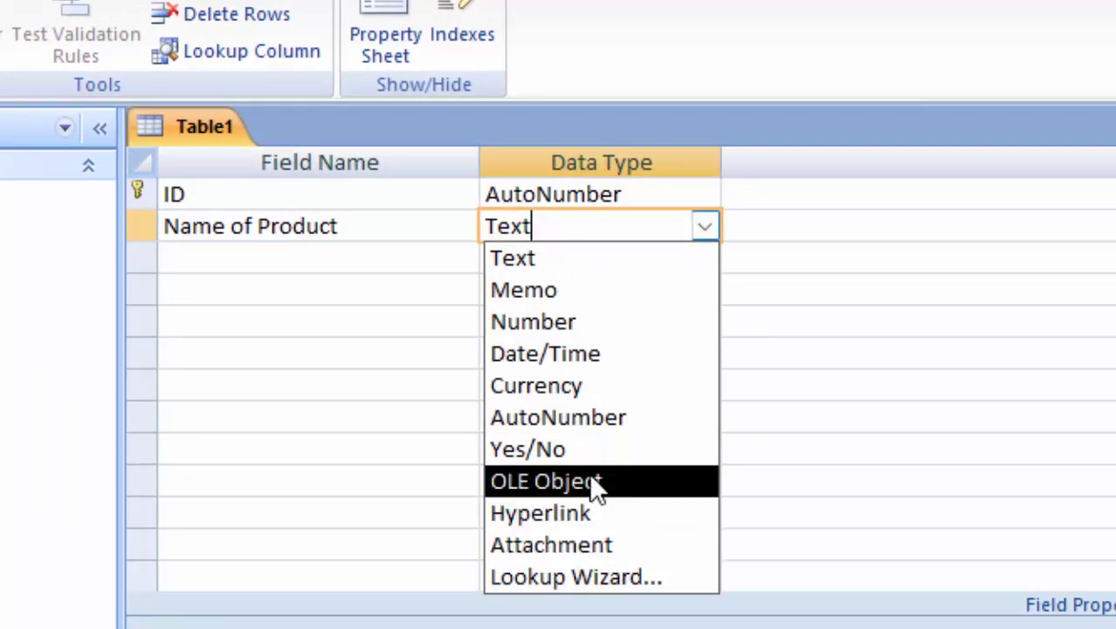
click(605, 266)
click(250, 255)
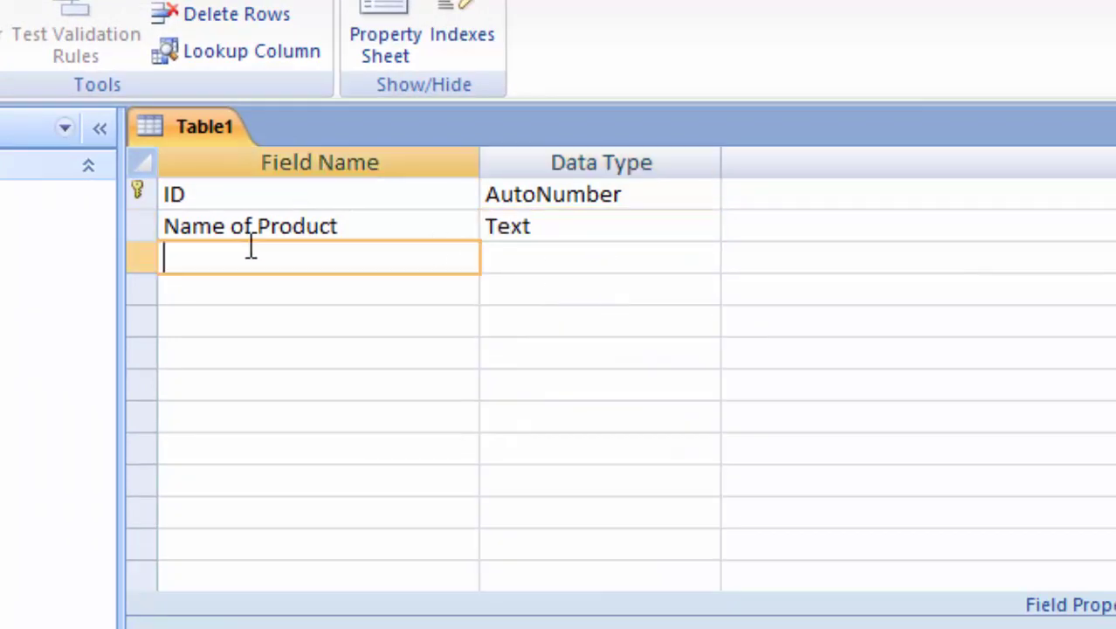
text(Pri)
text(ce)
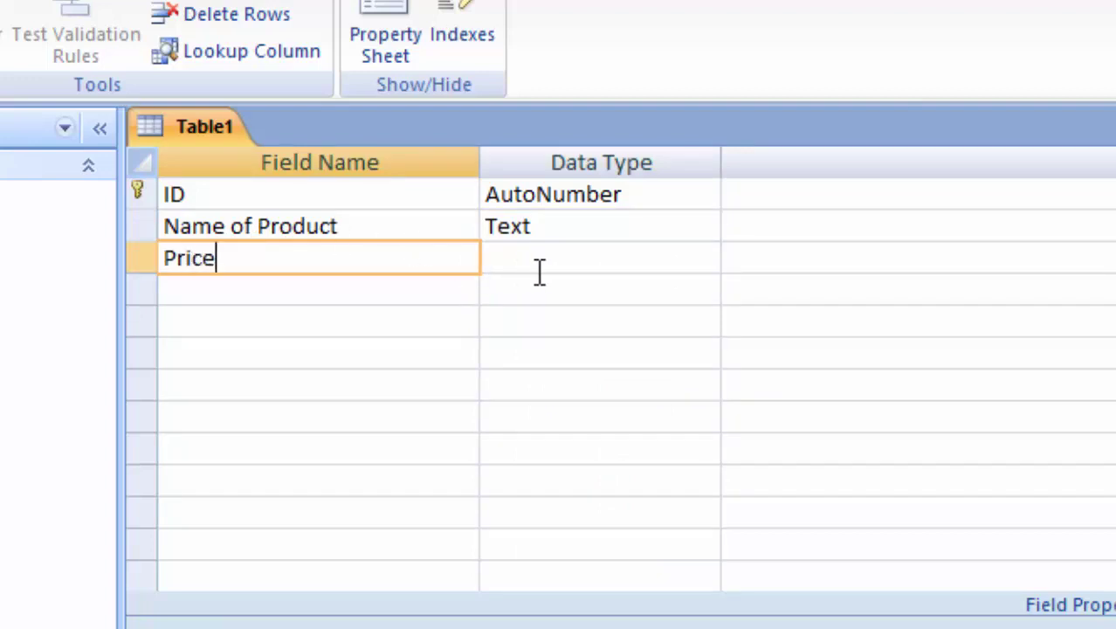
click(541, 262)
click(704, 259)
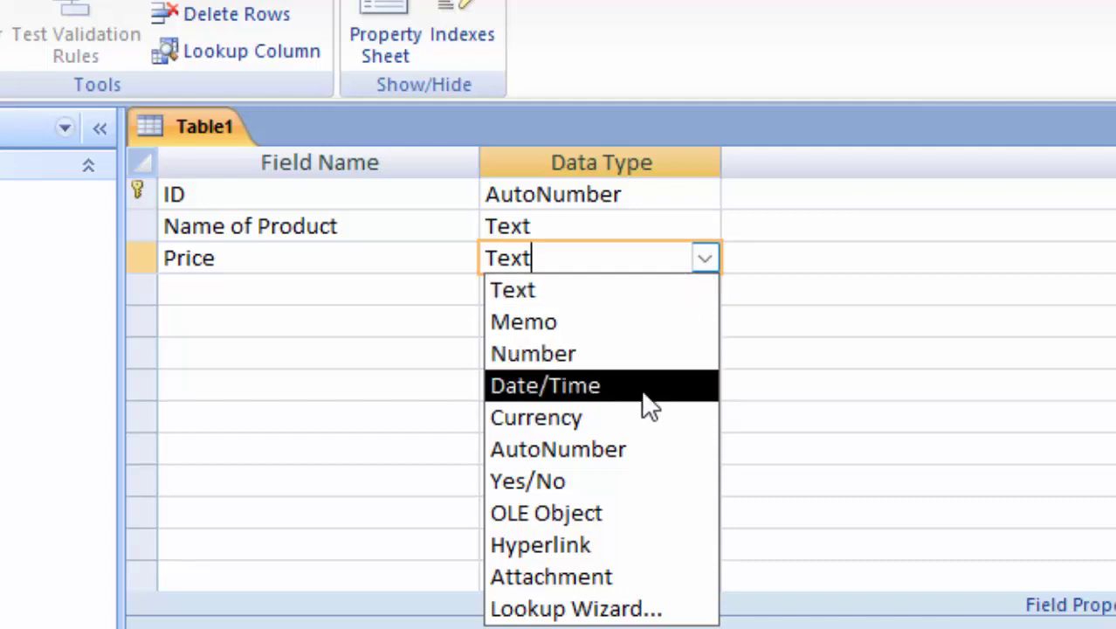
click(639, 429)
Step: Add Unit and Total as Number fields, then switch to Datasheet view
click(254, 291)
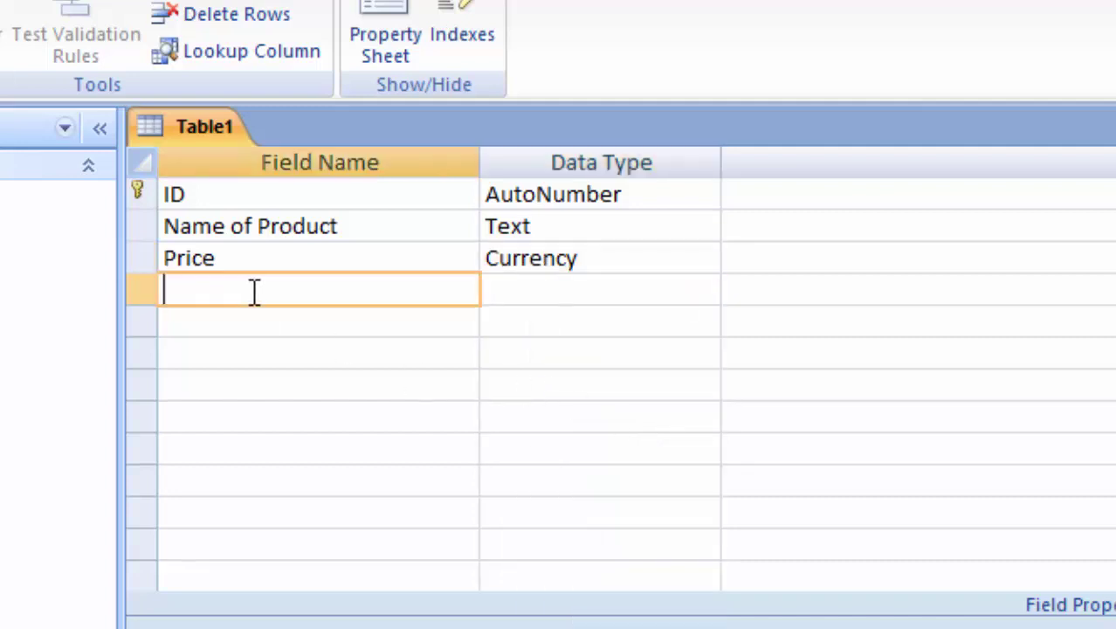
text(Unit)
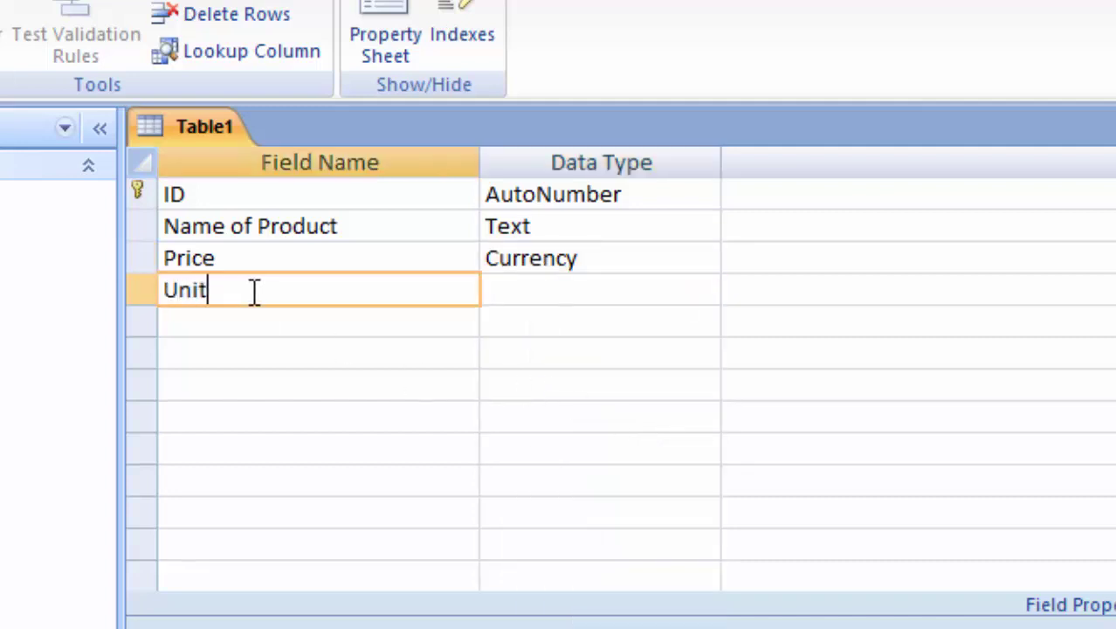
click(528, 297)
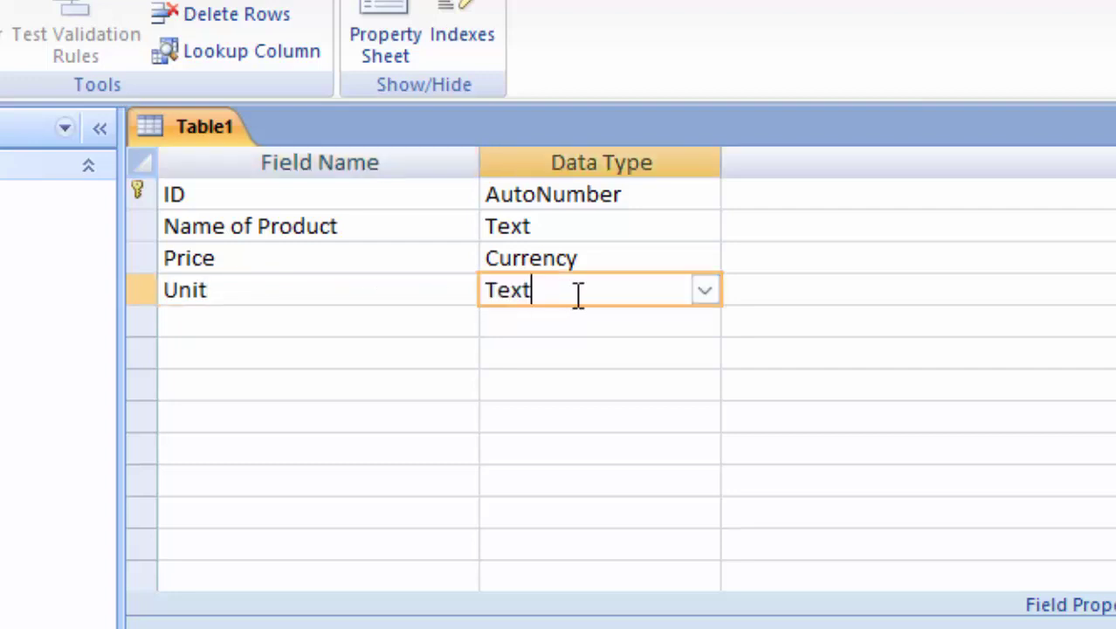
click(702, 290)
click(594, 385)
click(200, 319)
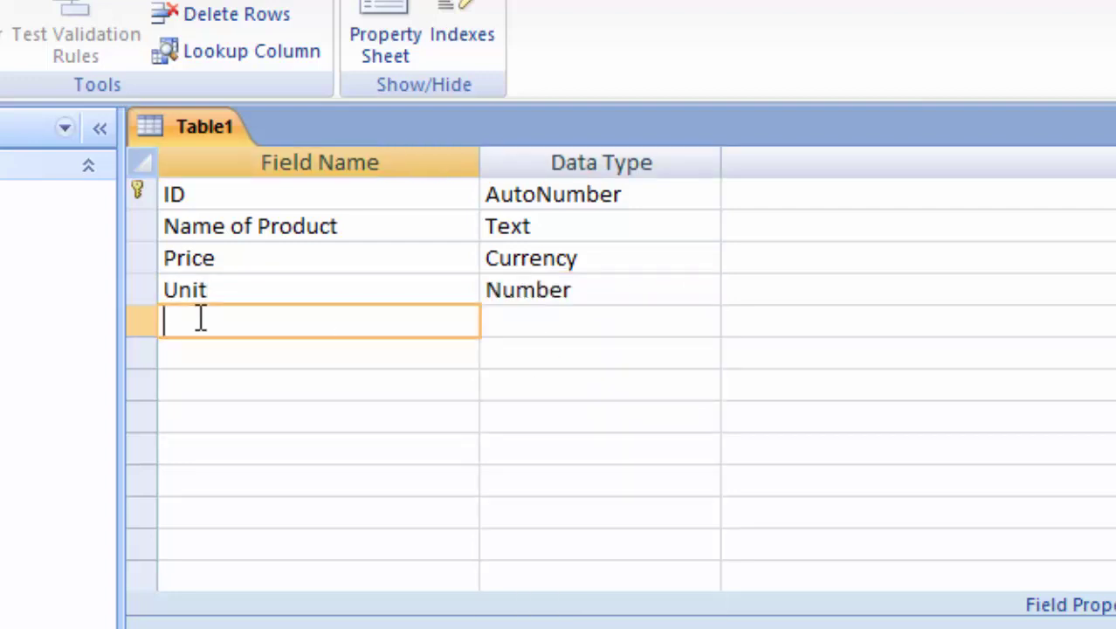
text(Total)
click(687, 322)
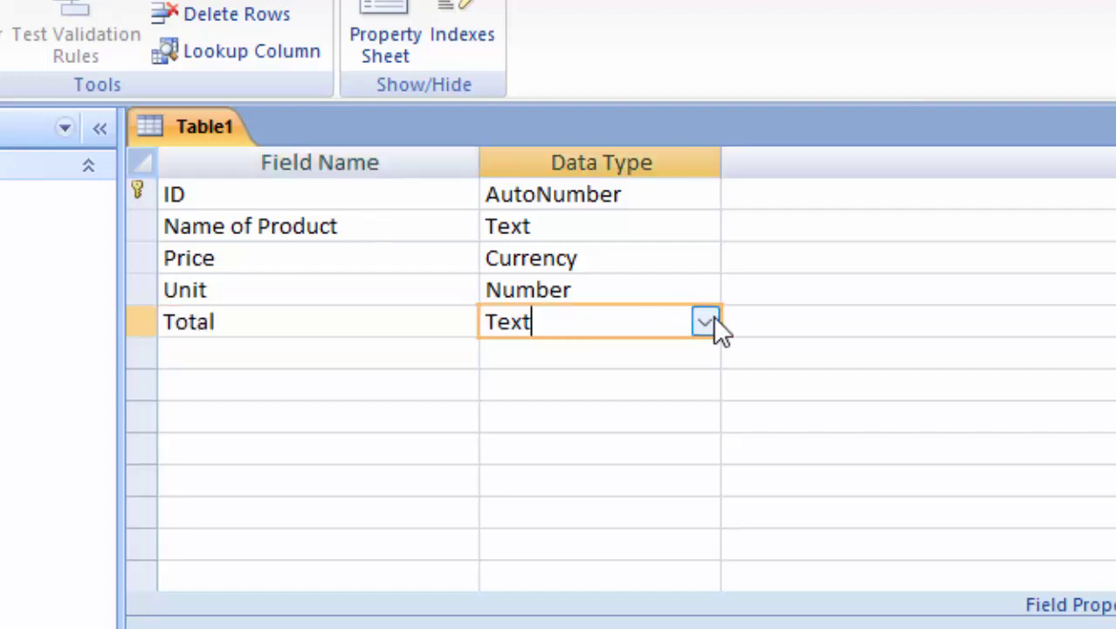
click(705, 322)
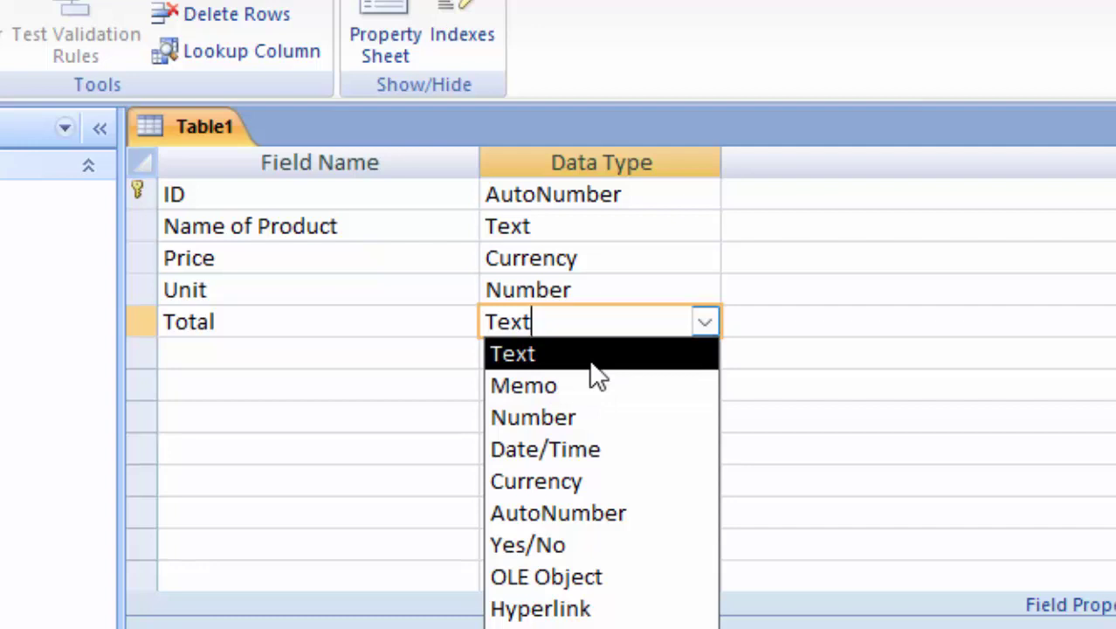
click(590, 423)
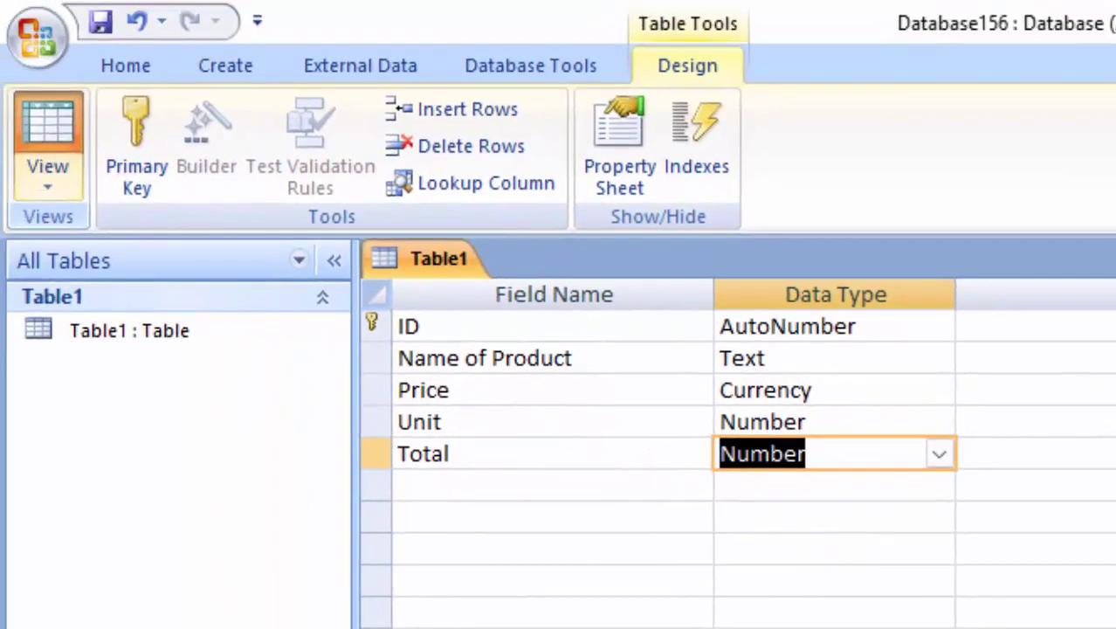
click(48, 140)
Step: Save the design, widen Name of Product, and enter Keybaord priced 400 with 7 units
key(Return)
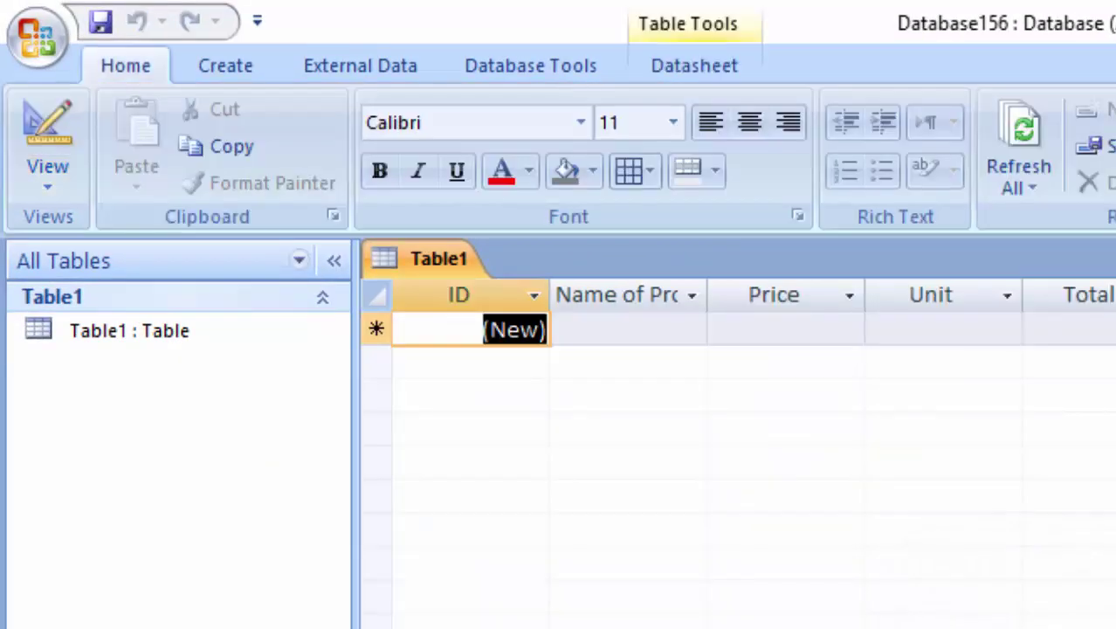
drag(709, 299, 756, 366)
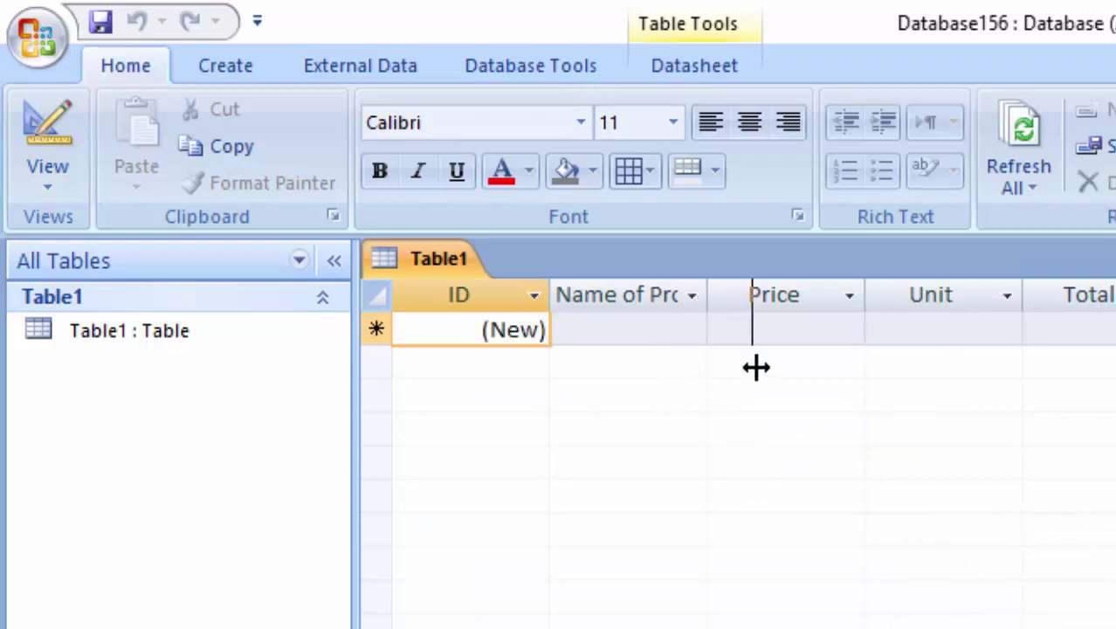
click(703, 329)
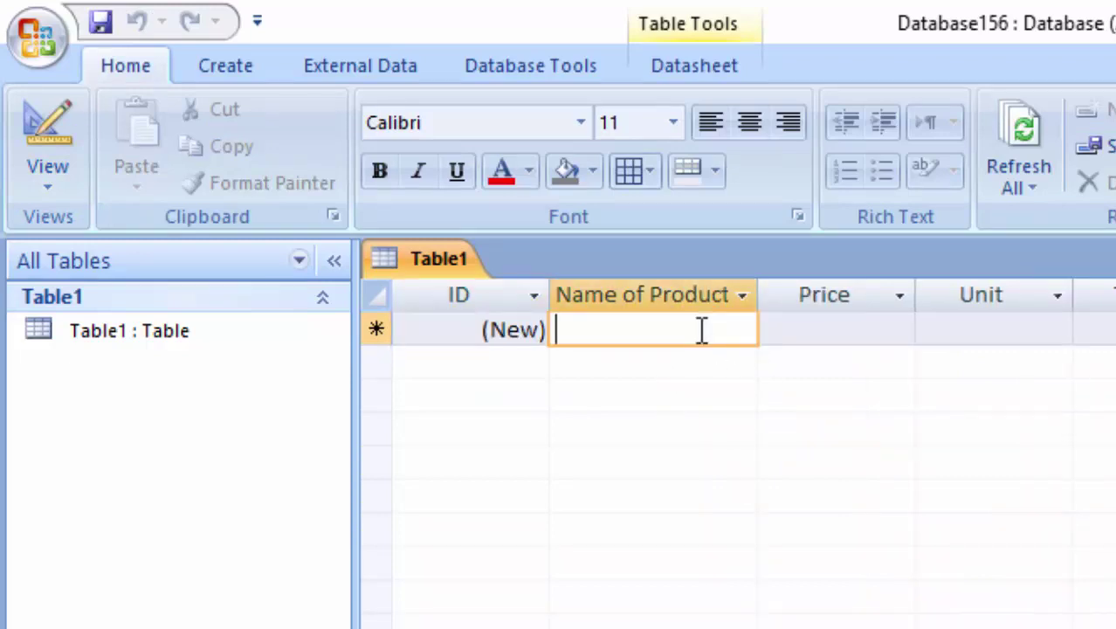
text(Keybao)
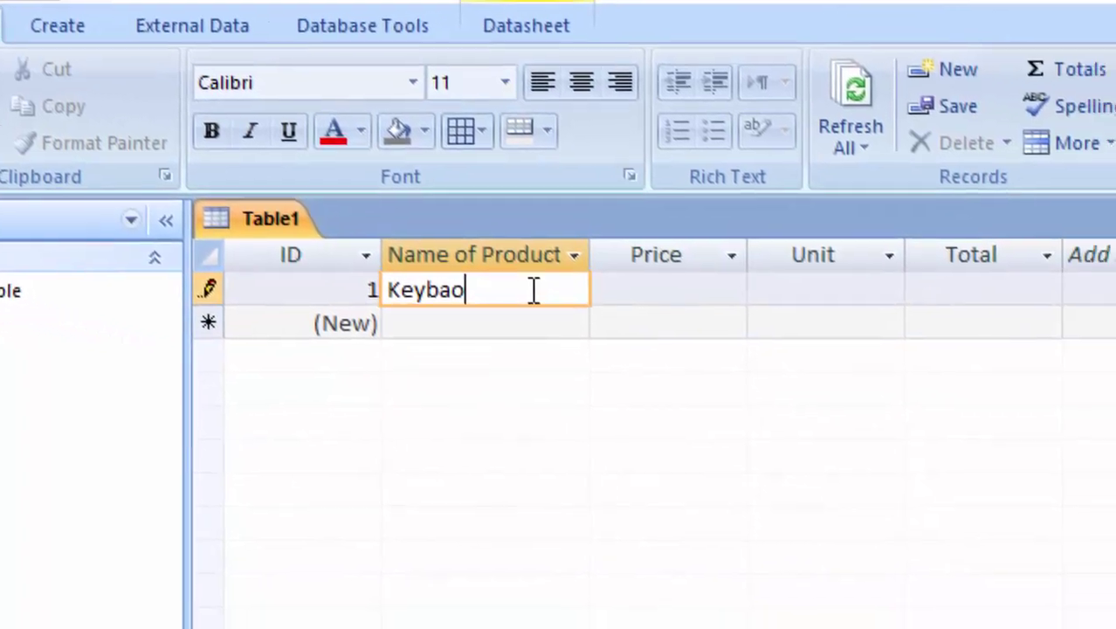
text(rd)
key(Tab)
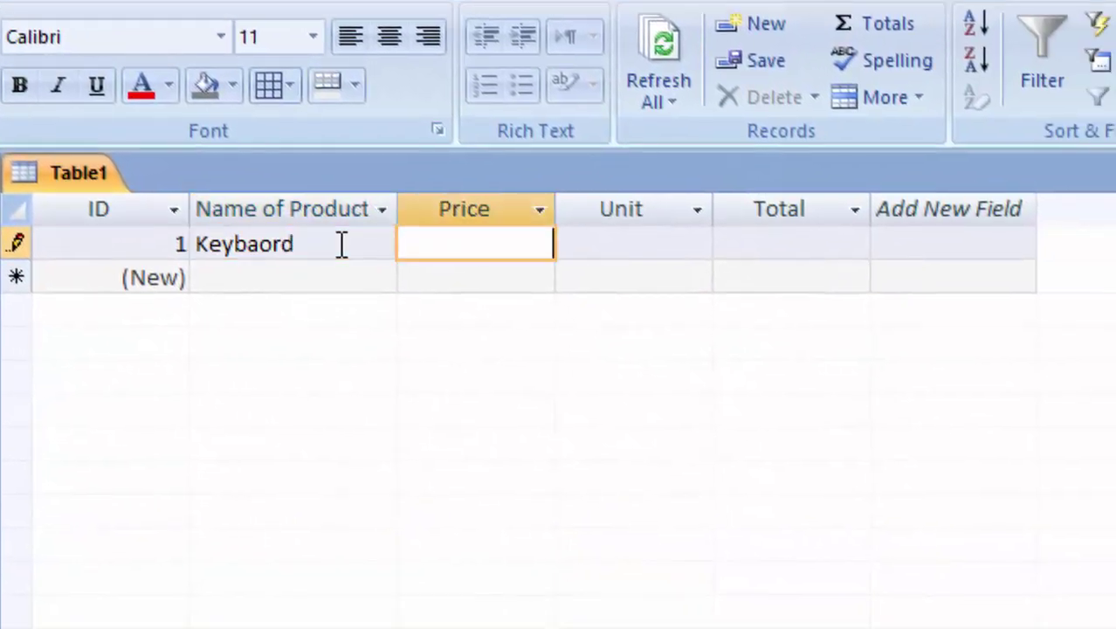
text(40)
text(0)
key(Tab)
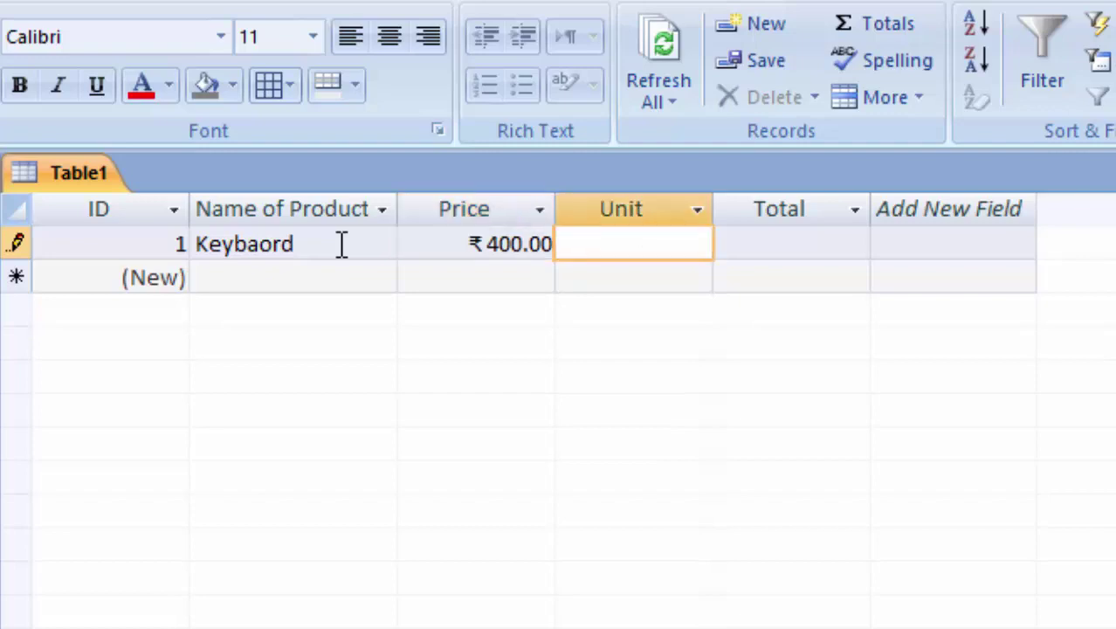
text(7)
key(Tab)
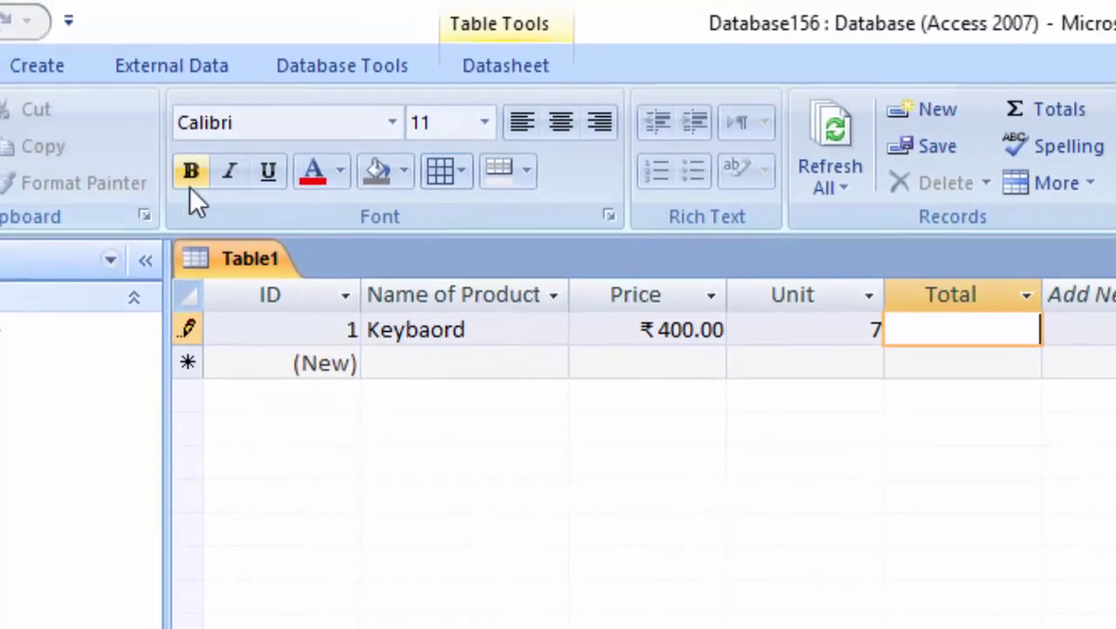
Step: Save and close Table1
right_click(228, 247)
click(264, 269)
right_click(220, 271)
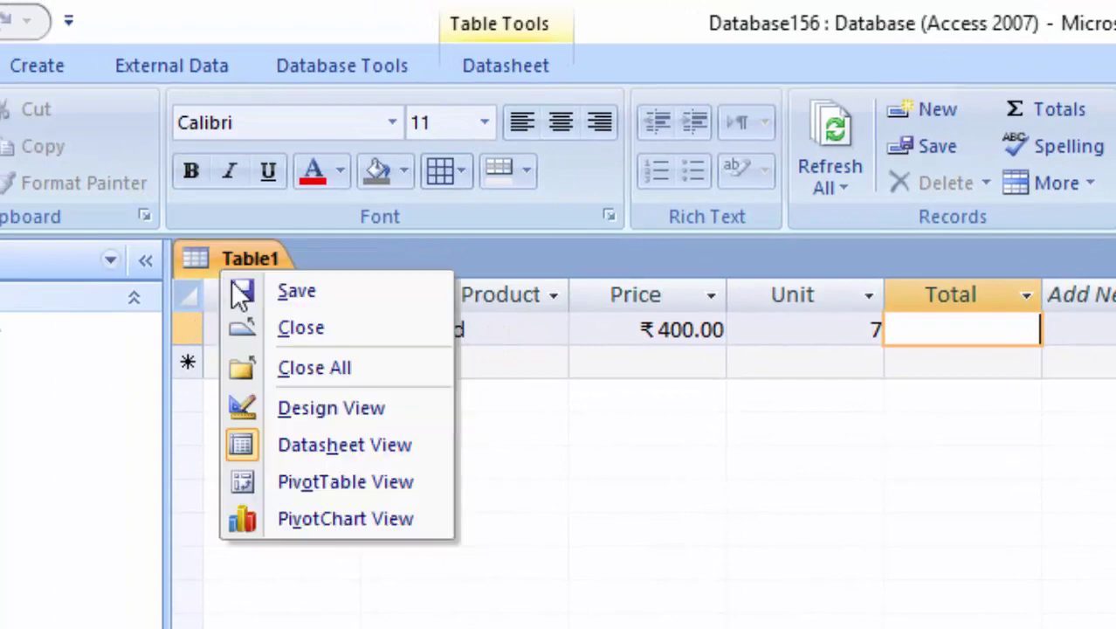
click(264, 331)
Step: Build a query on Table1 with Name of Product, Price, Unit and Total columns
click(57, 69)
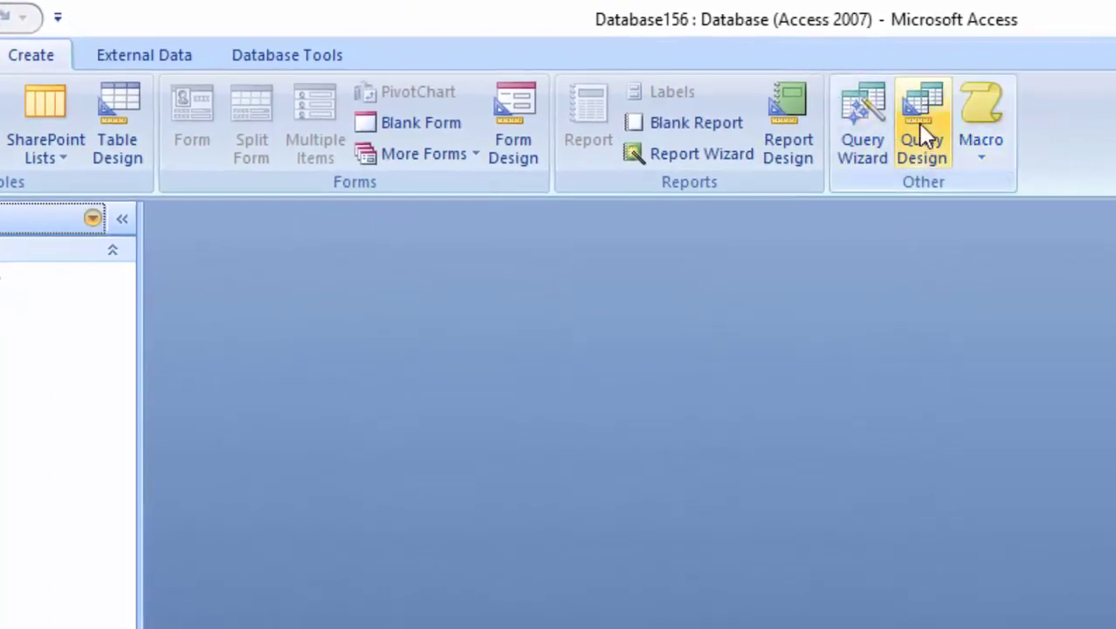
click(918, 127)
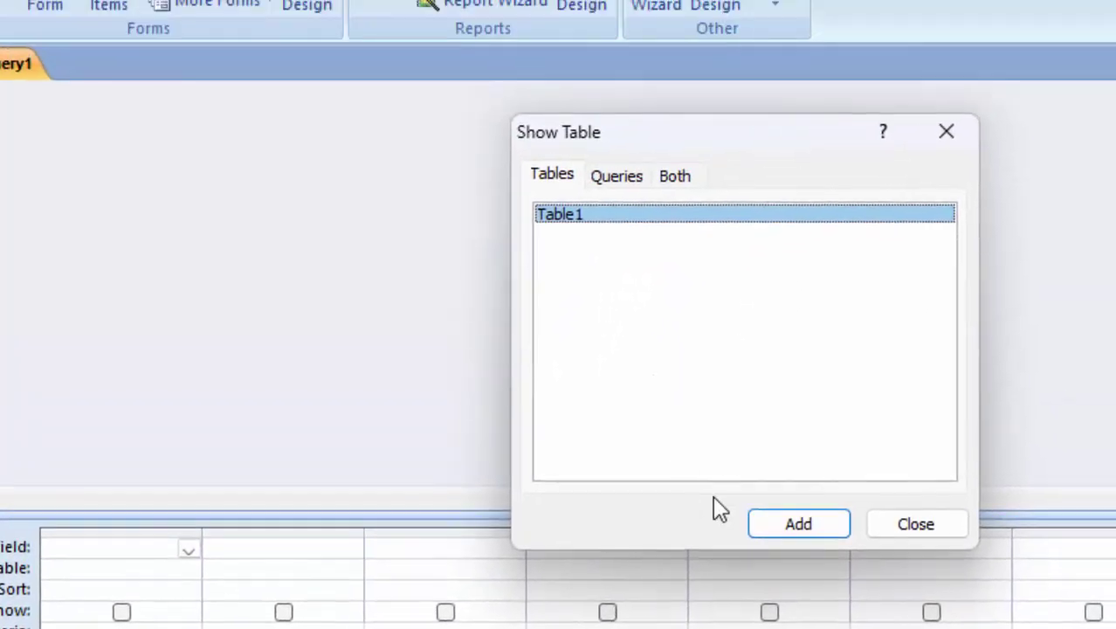
click(779, 524)
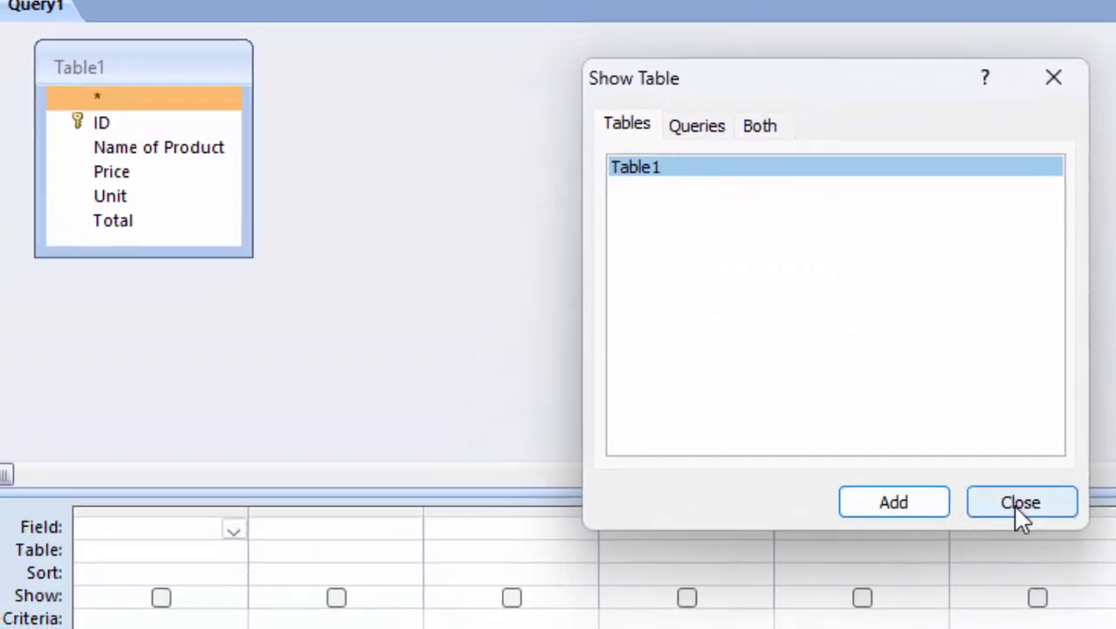
click(933, 522)
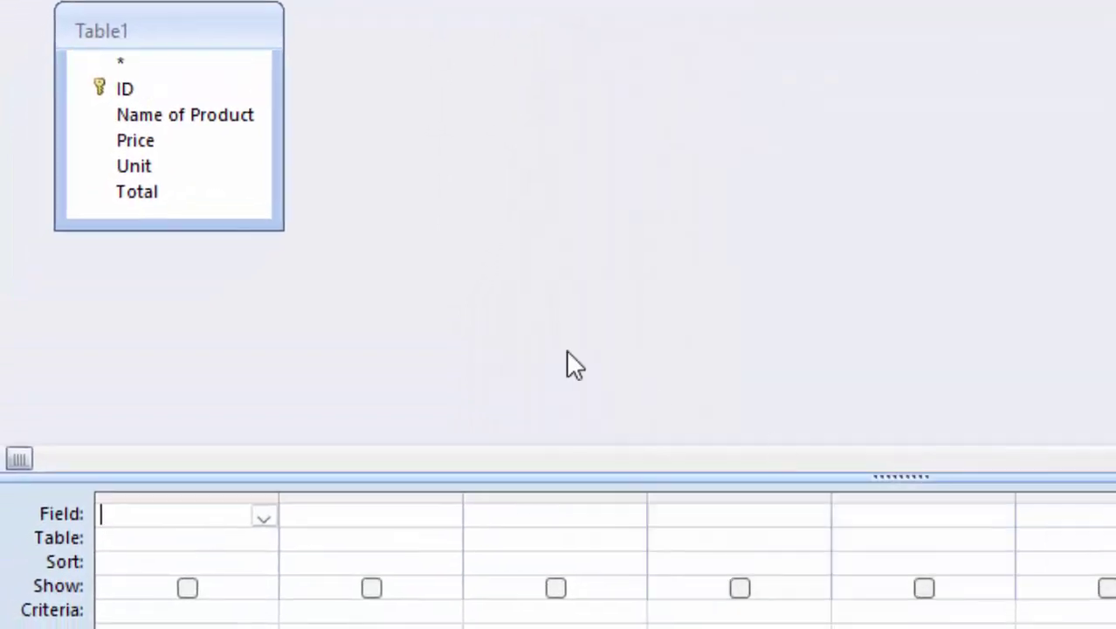
double_click(218, 117)
double_click(177, 143)
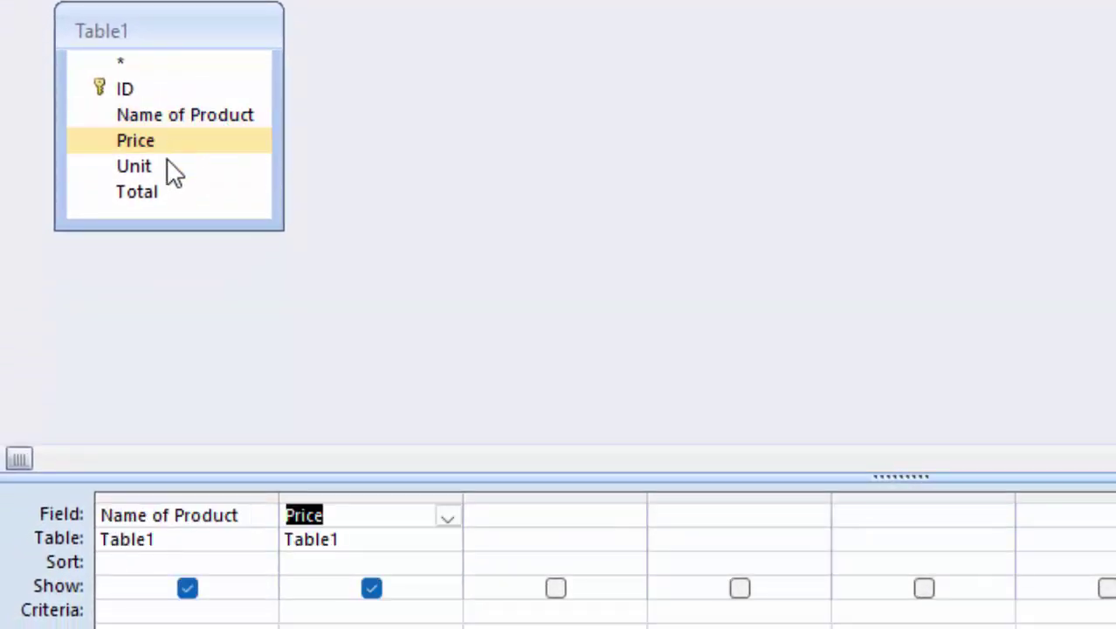
double_click(167, 166)
double_click(157, 191)
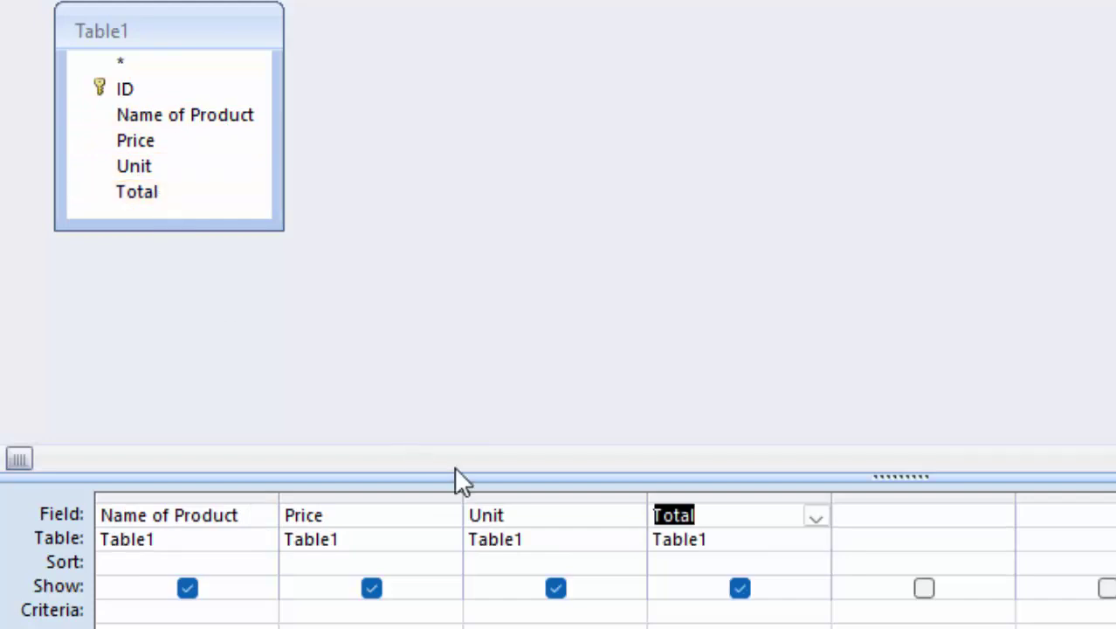
click(754, 519)
Step: In the 16 pt Zoom box, turn Total into the expression Total:[Price]*[Unit]
right_click(754, 519)
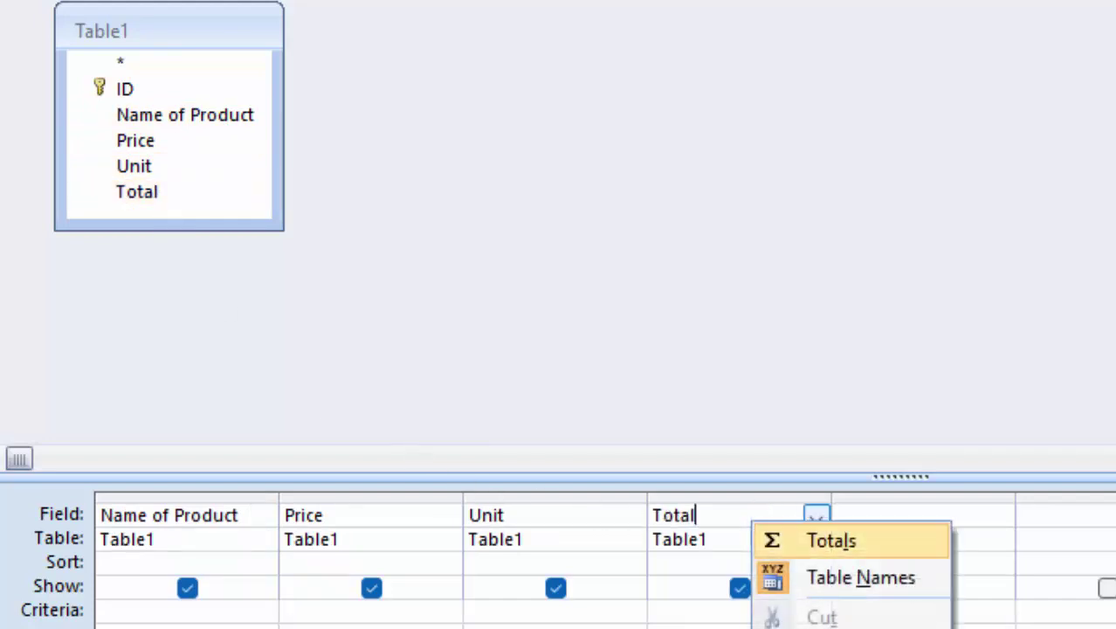
key(Escape)
key(shift+F2)
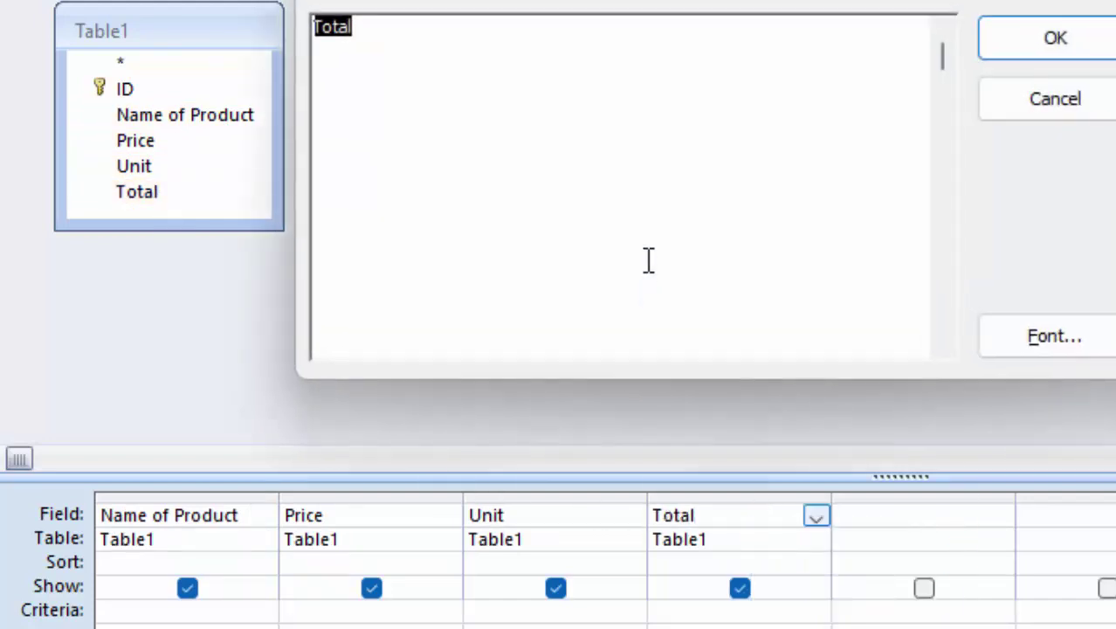
click(999, 325)
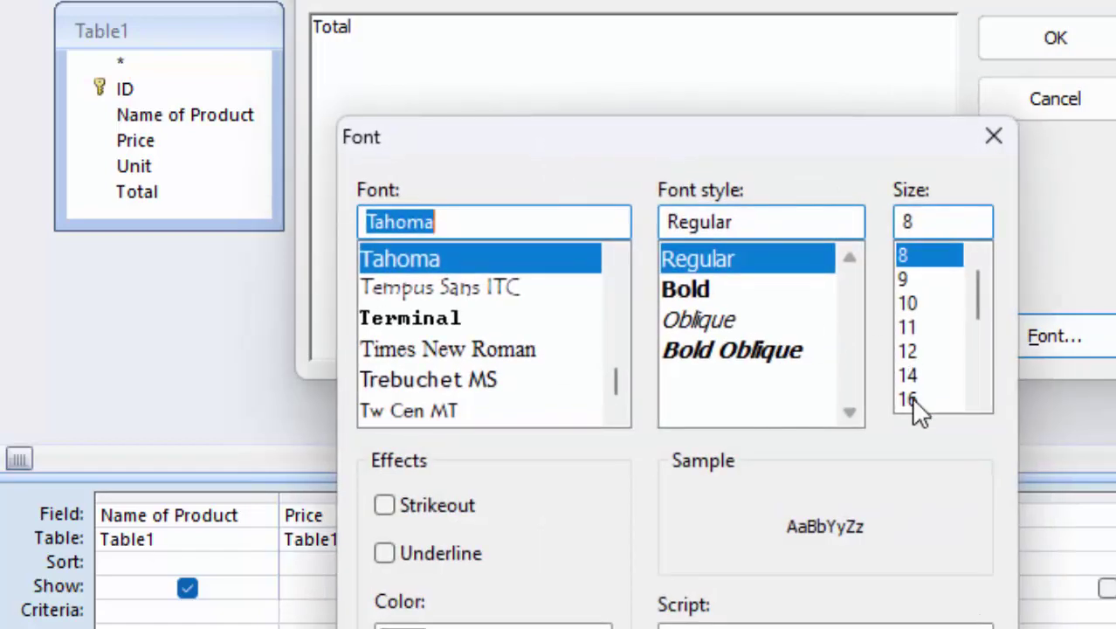
click(912, 399)
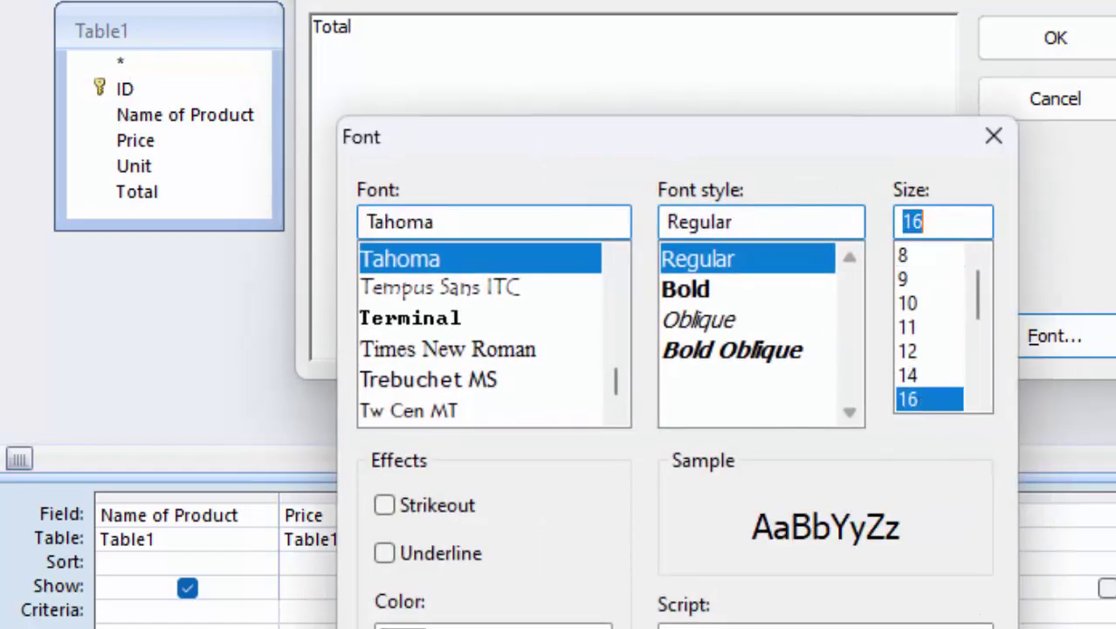
key(Return)
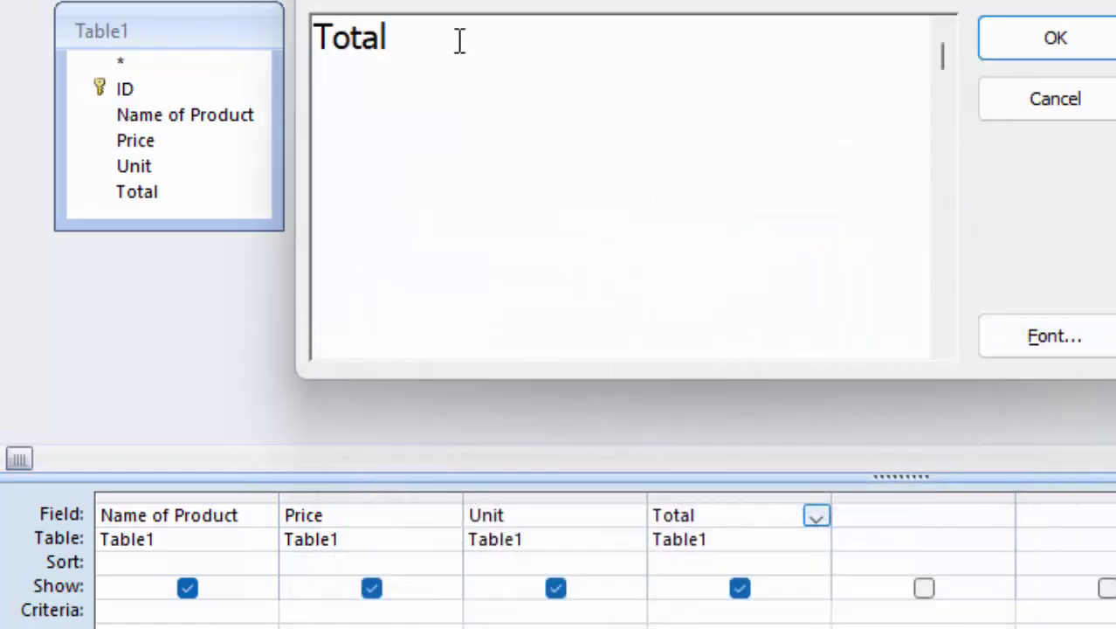
text(:[)
text(Pri)
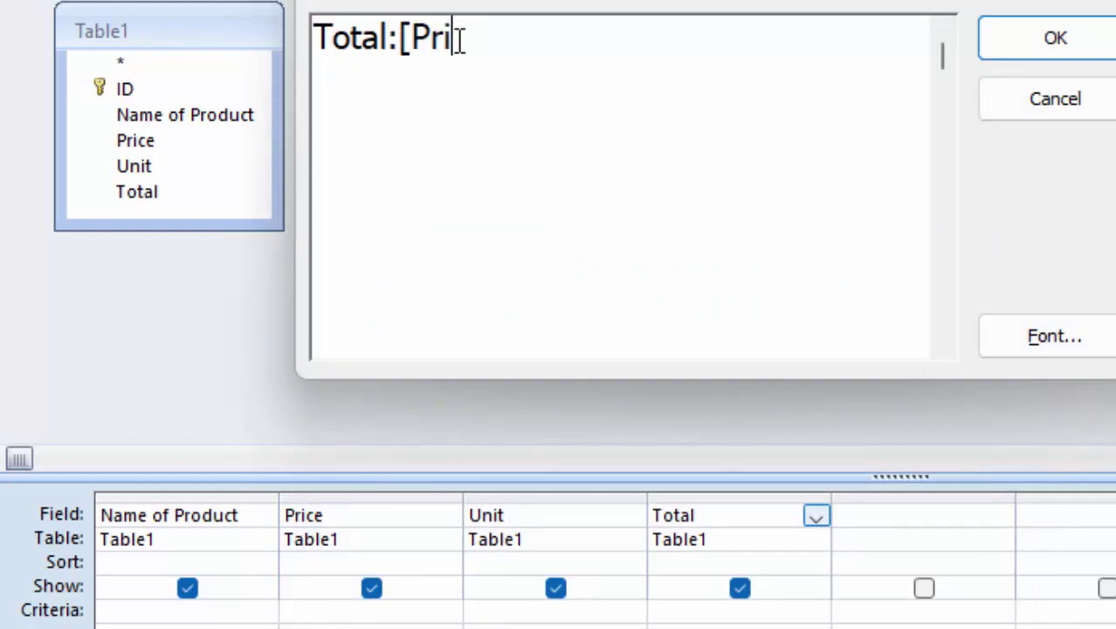
text(ce]*)
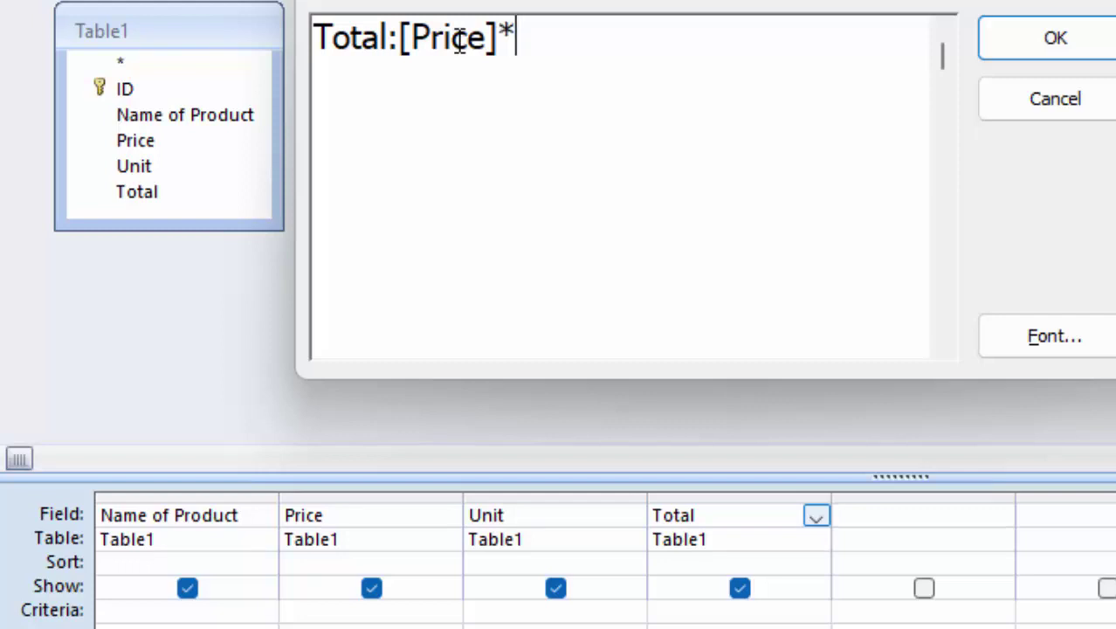
text([Uni)
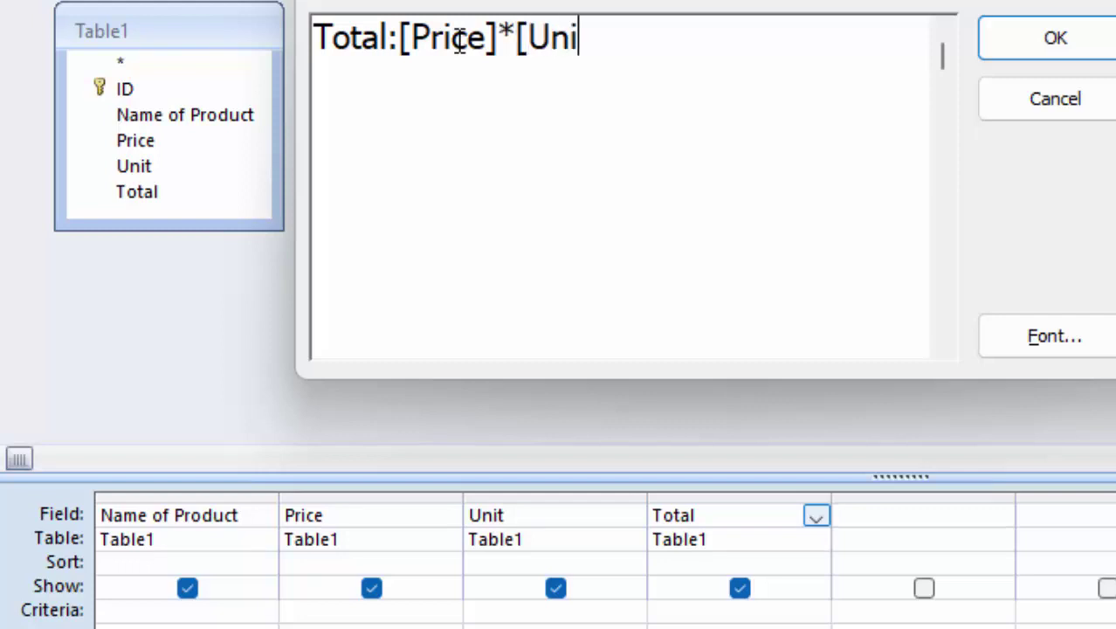
text(t])
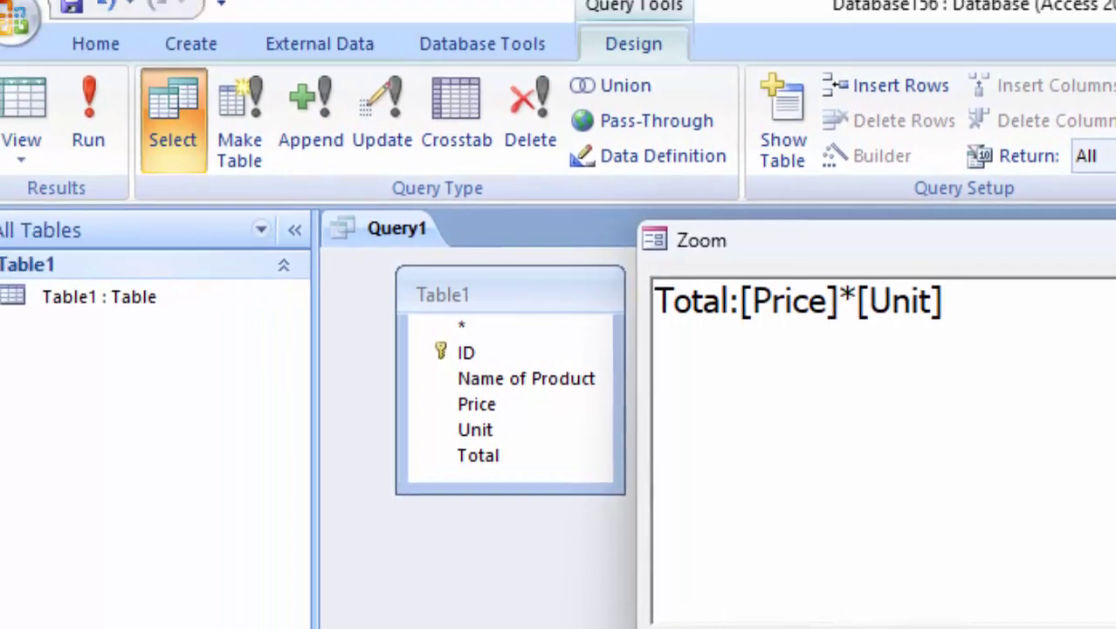
key(Return)
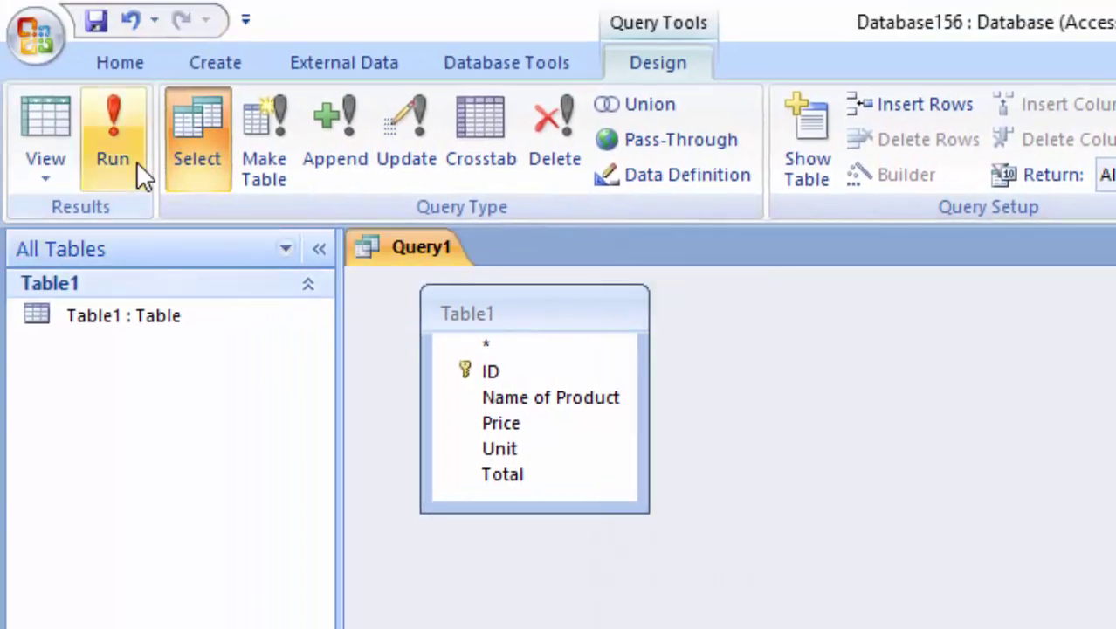
Step: Run the query showing Keybaord's ₹2,800.00 total, then add Mouse at ₹200.00 × 60
click(136, 162)
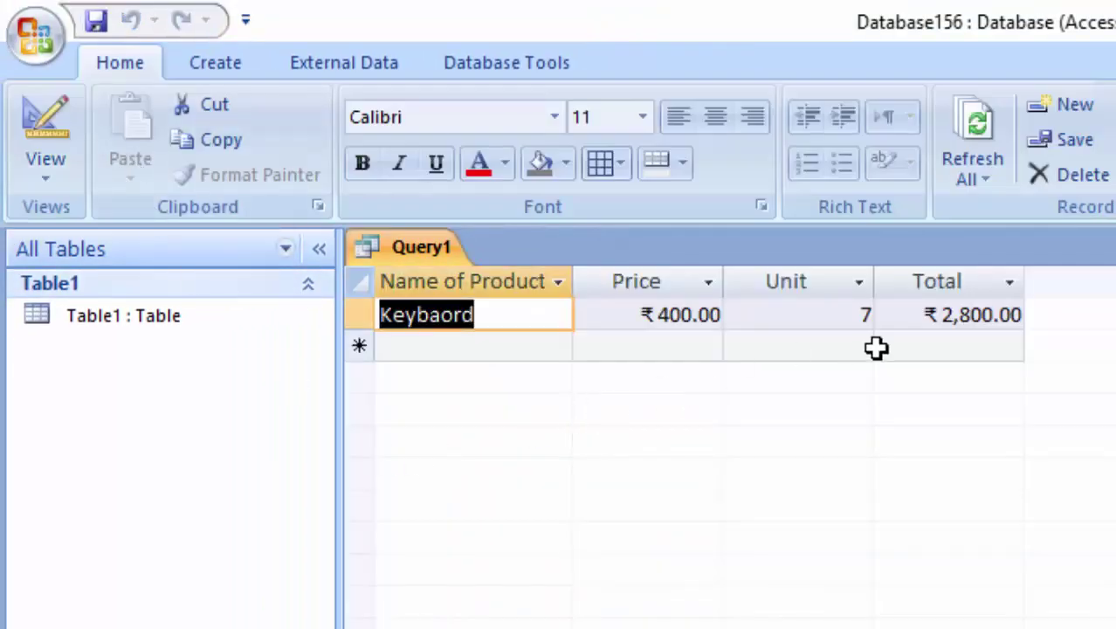
click(524, 353)
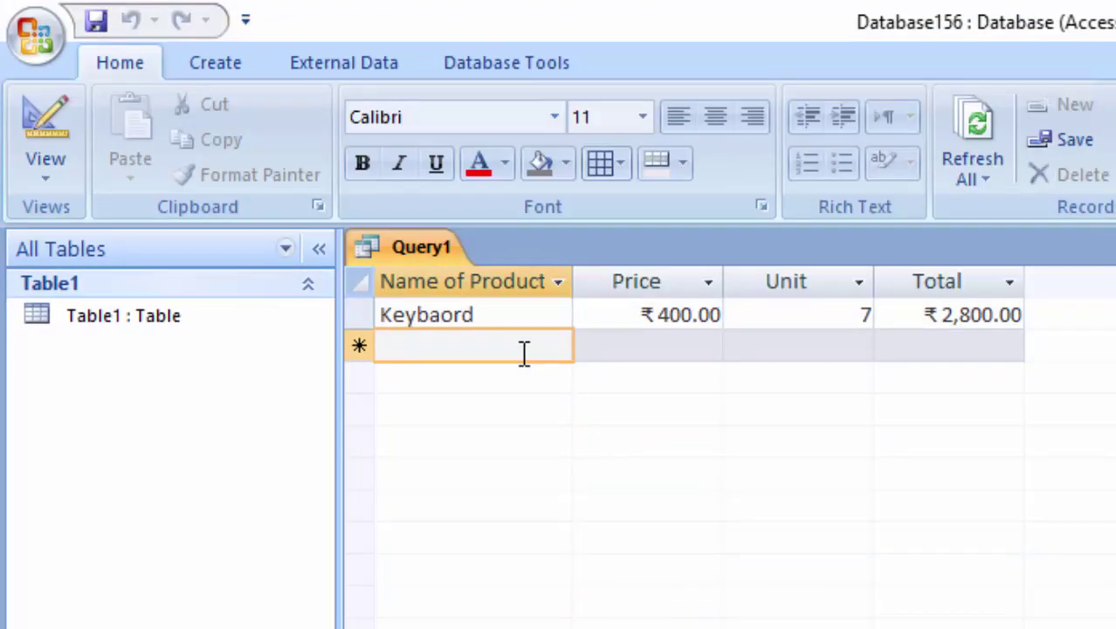
text(Mo)
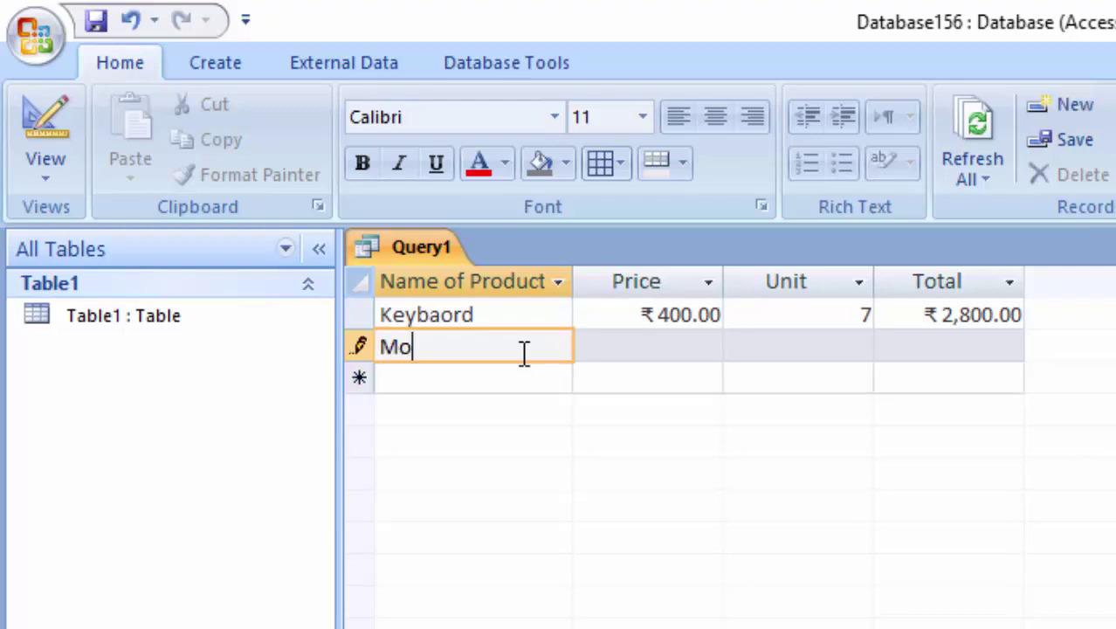
text(use)
key(Tab)
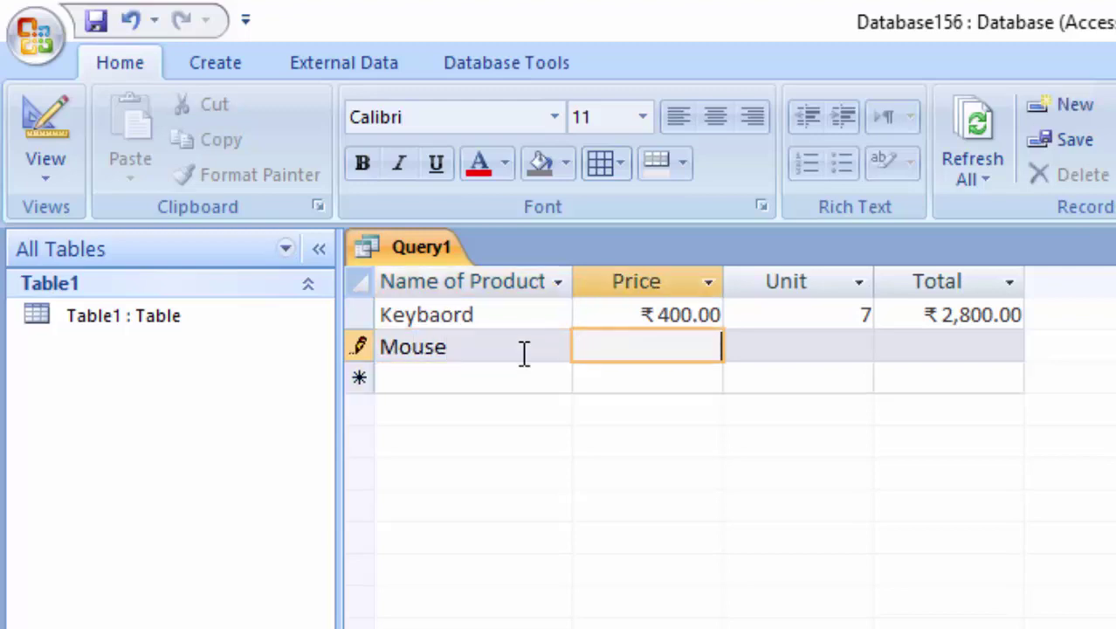
text(200)
key(Tab)
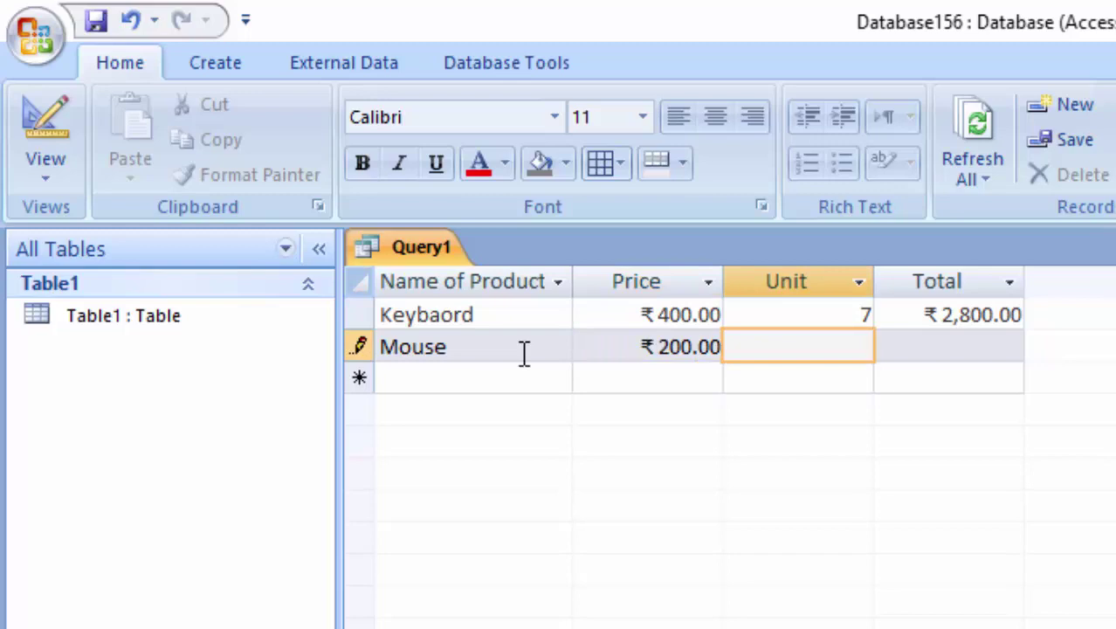
text(60)
key(Tab)
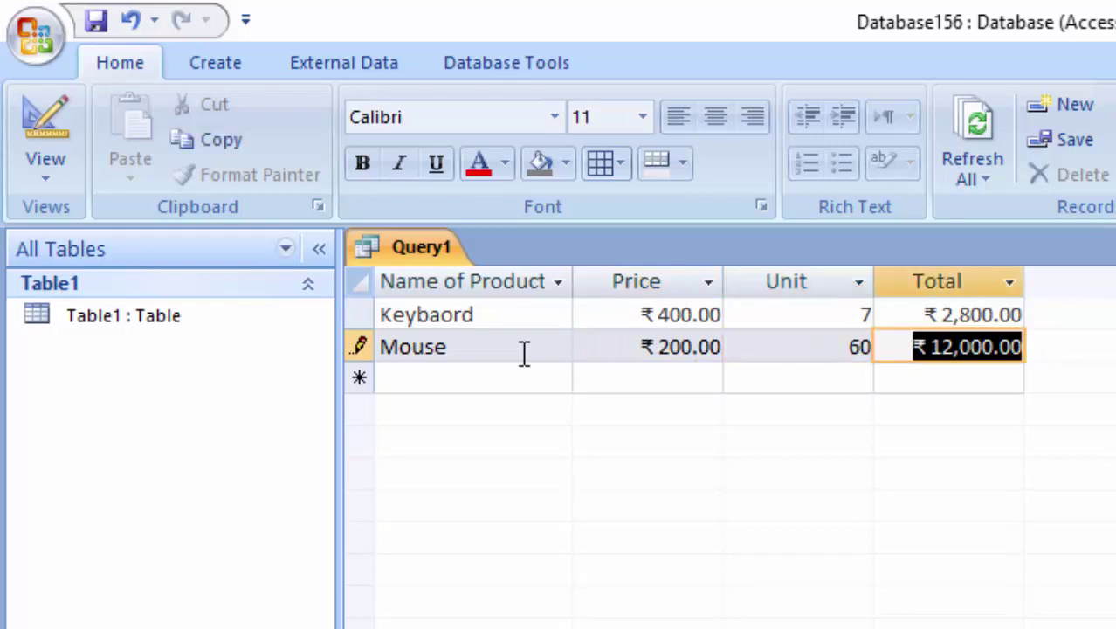